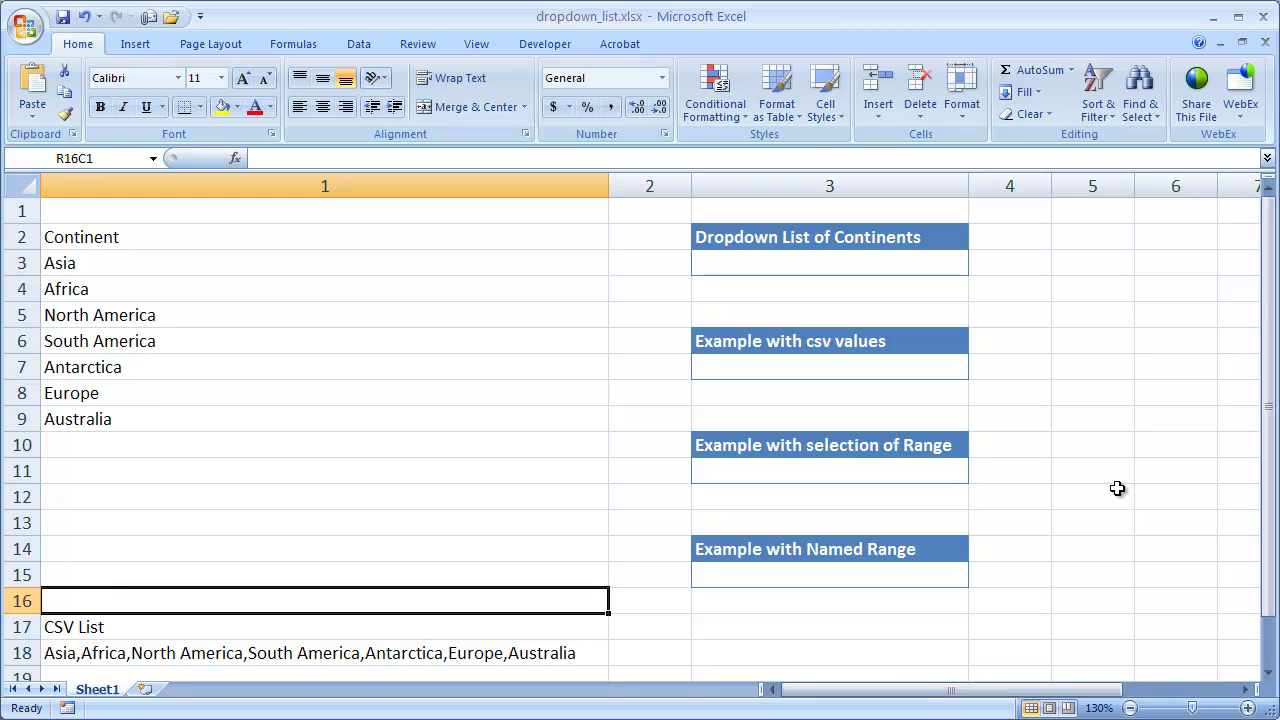
# Step: Inspect the existing continent dropdown and its Asia–Australia source list without choosing a value
pyautogui.click(946, 260)
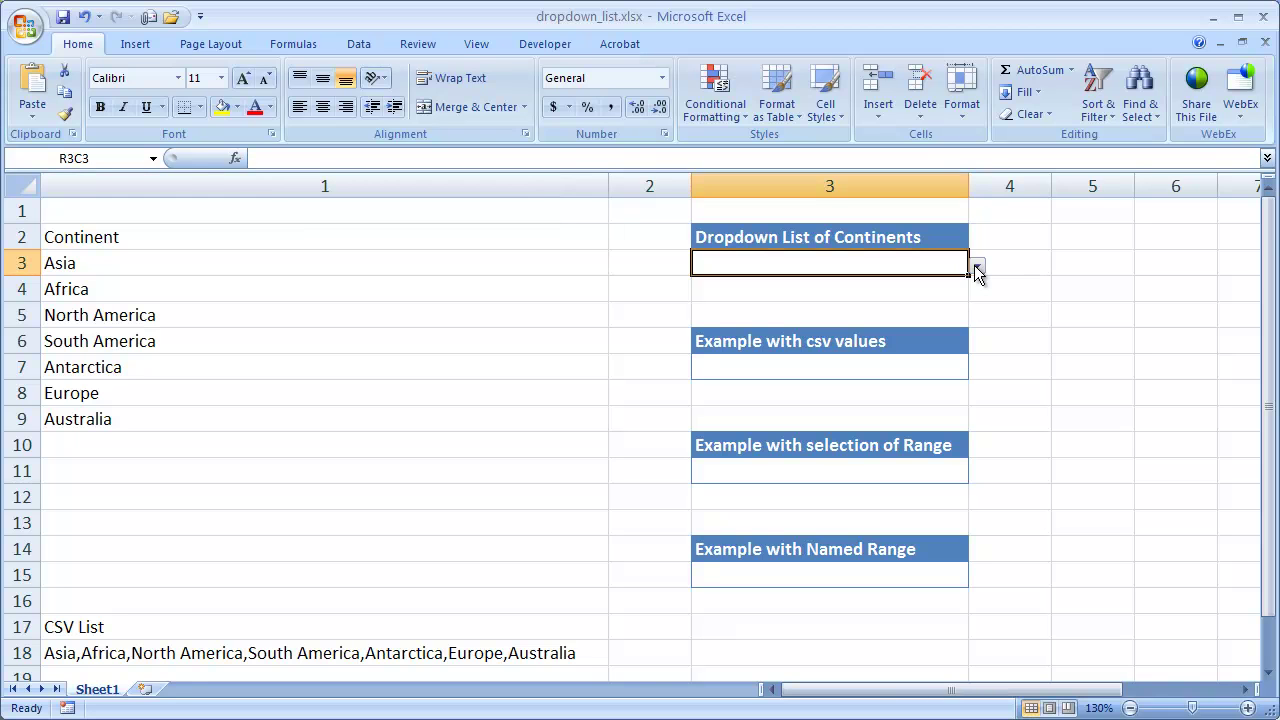
pyautogui.moveTo(309, 266); pyautogui.dragTo(292, 418)
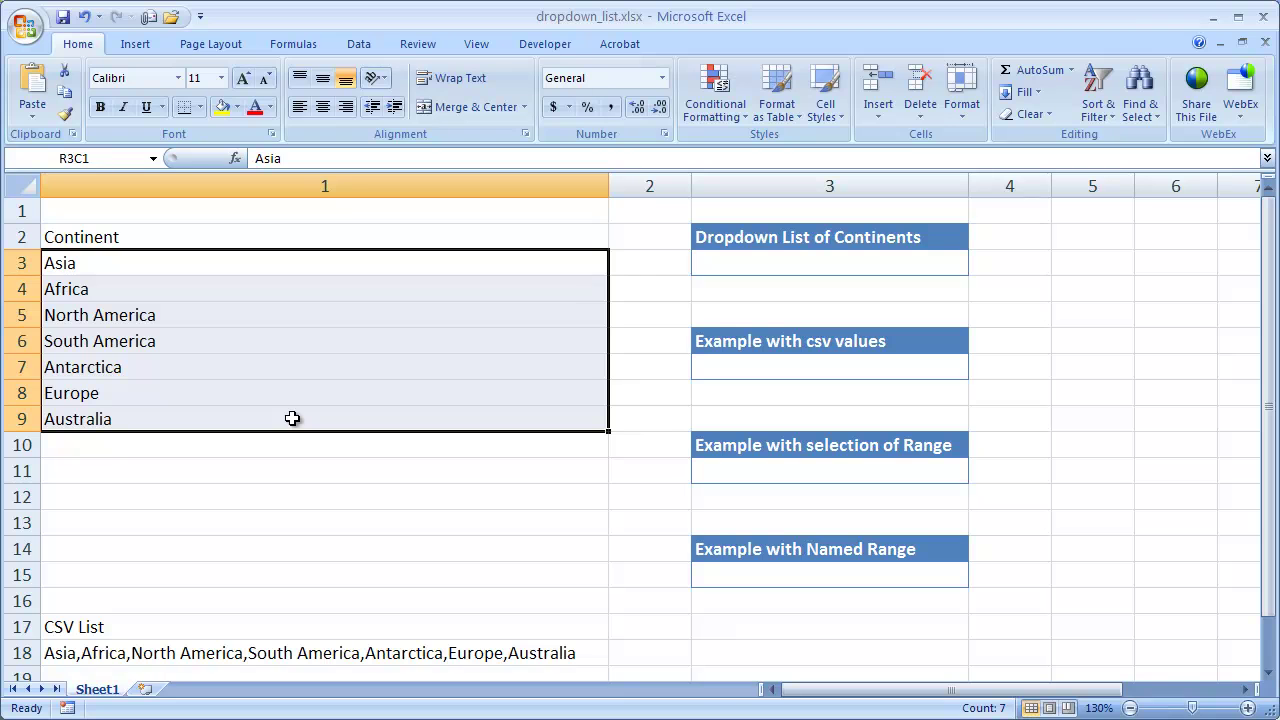
pyautogui.click(900, 266)
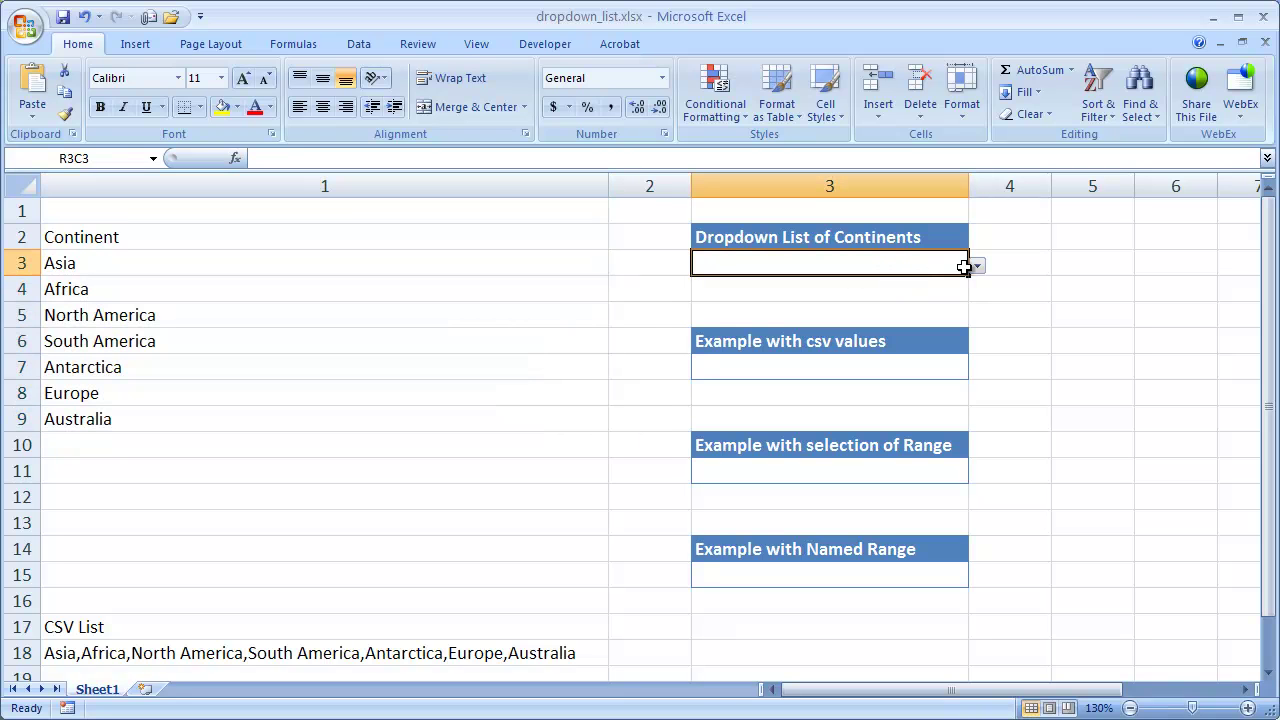
pyautogui.click(976, 268)
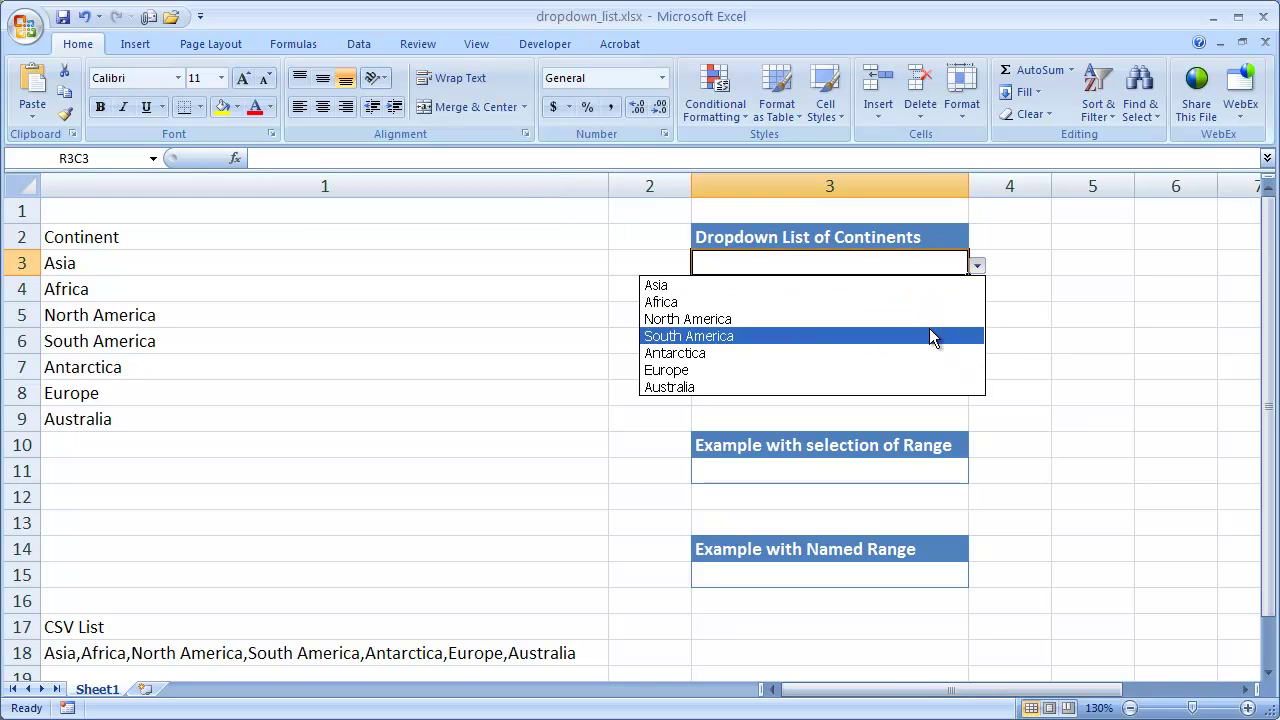
pyautogui.click(1008, 310)
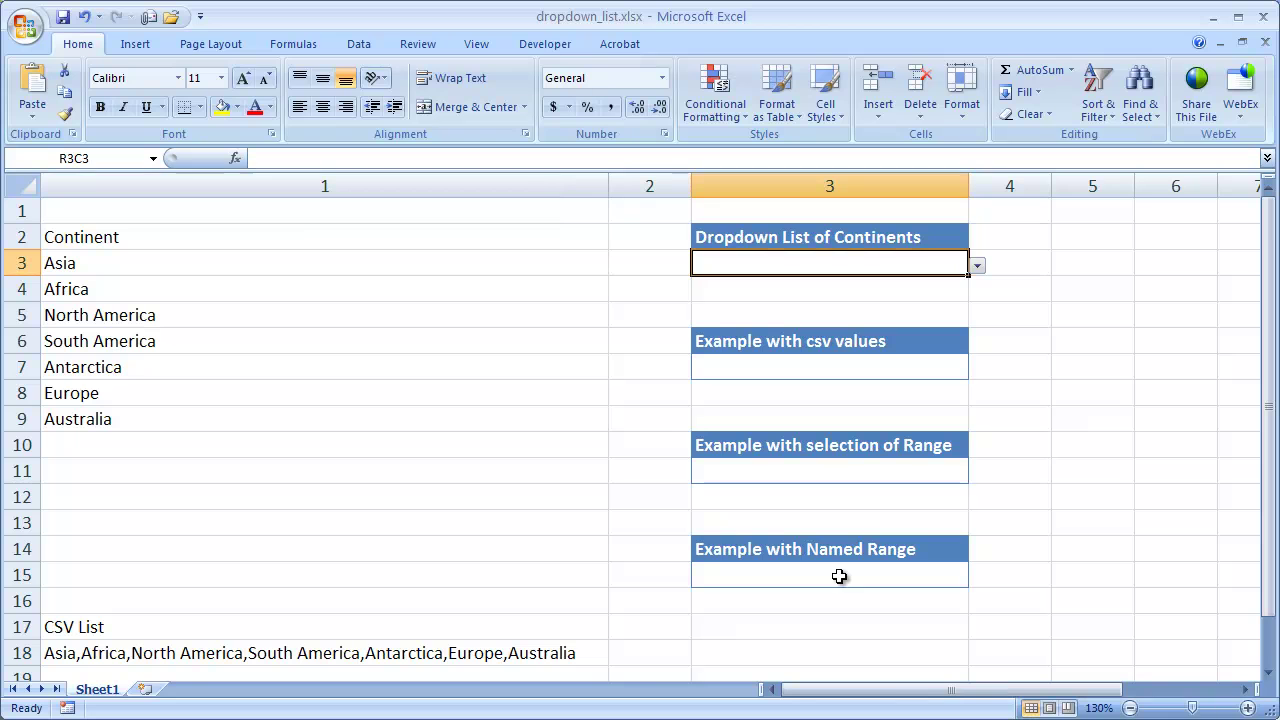
# Step: Open Data Validation for the csv example cell and set Allow to List
pyautogui.click(831, 366)
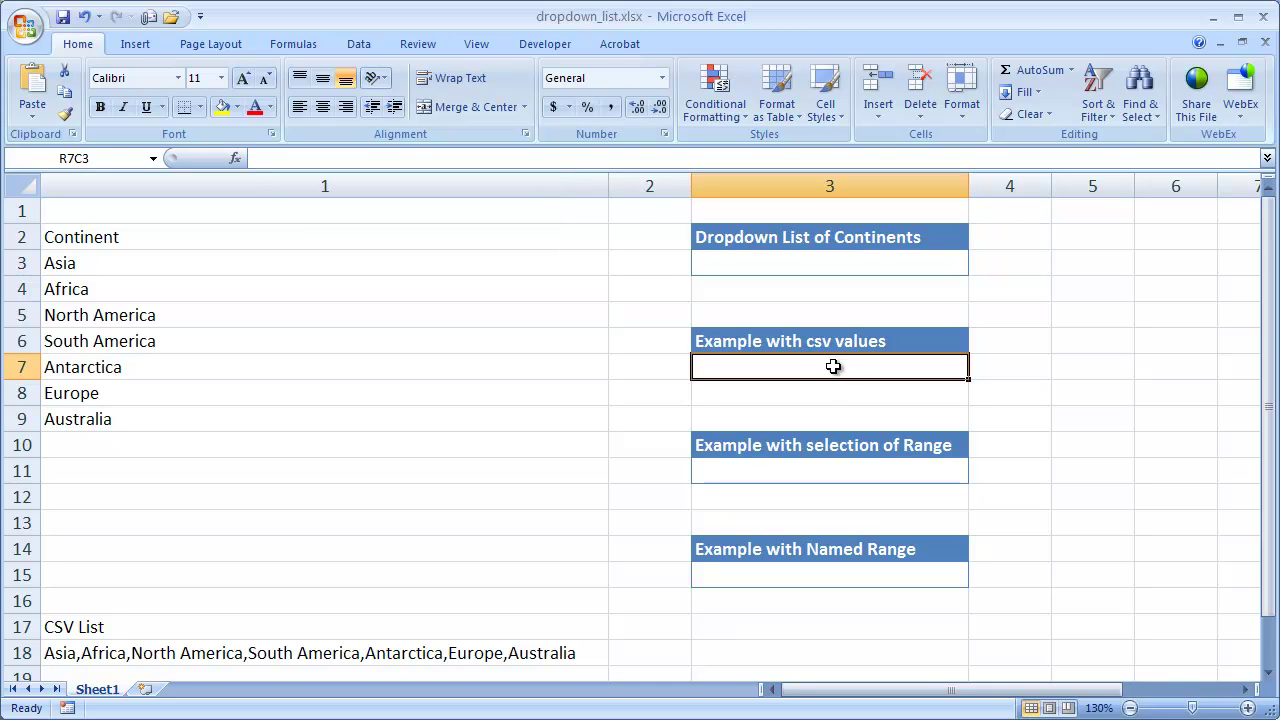
pyautogui.click(359, 47)
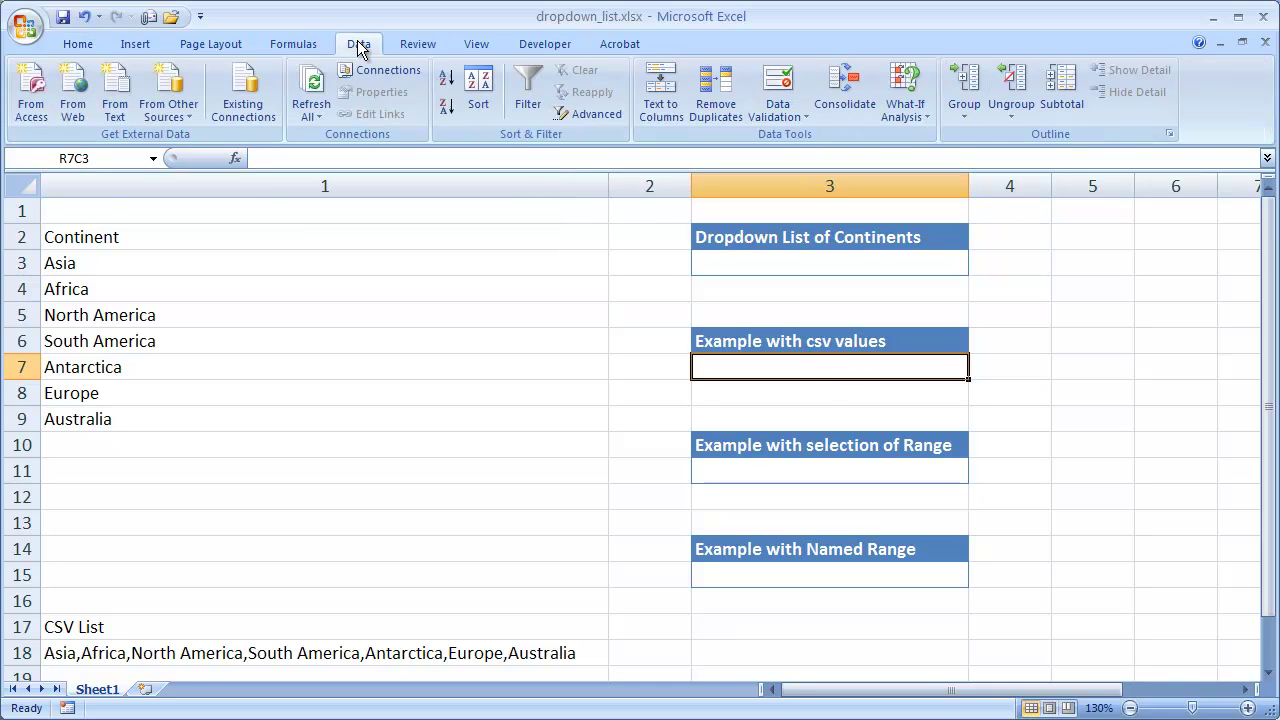
pyautogui.click(786, 116)
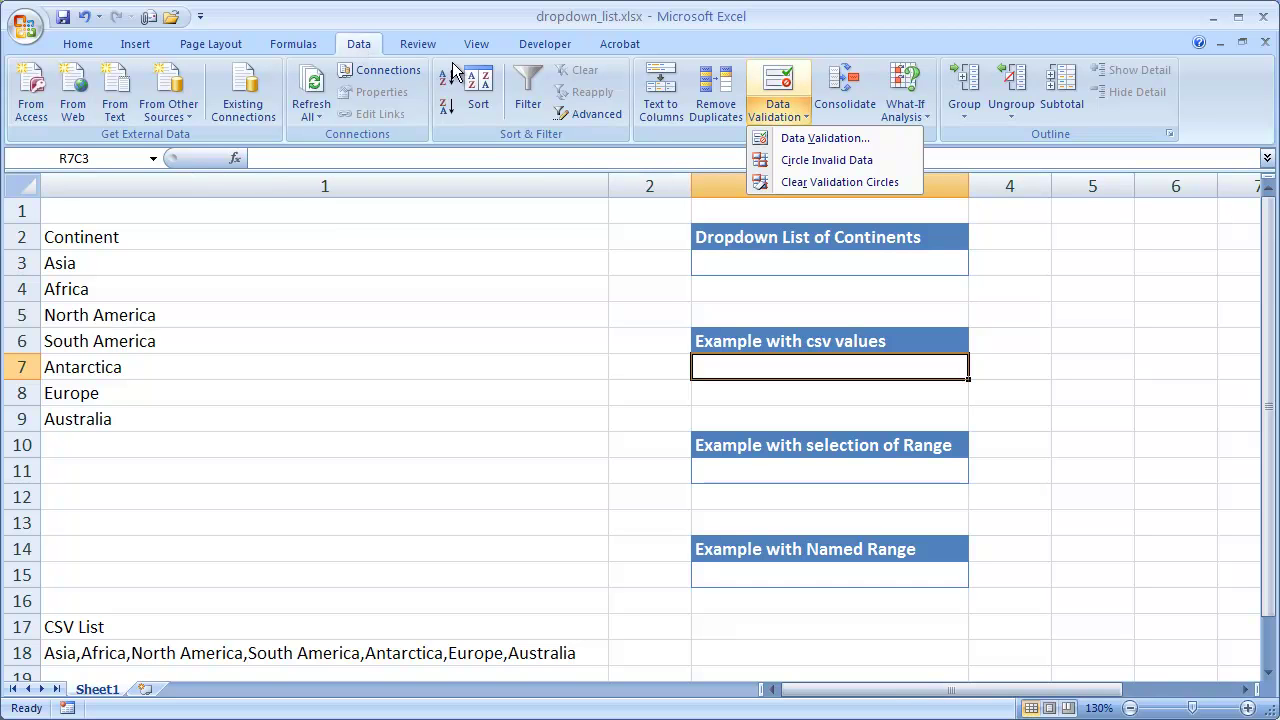
pyautogui.click(806, 140)
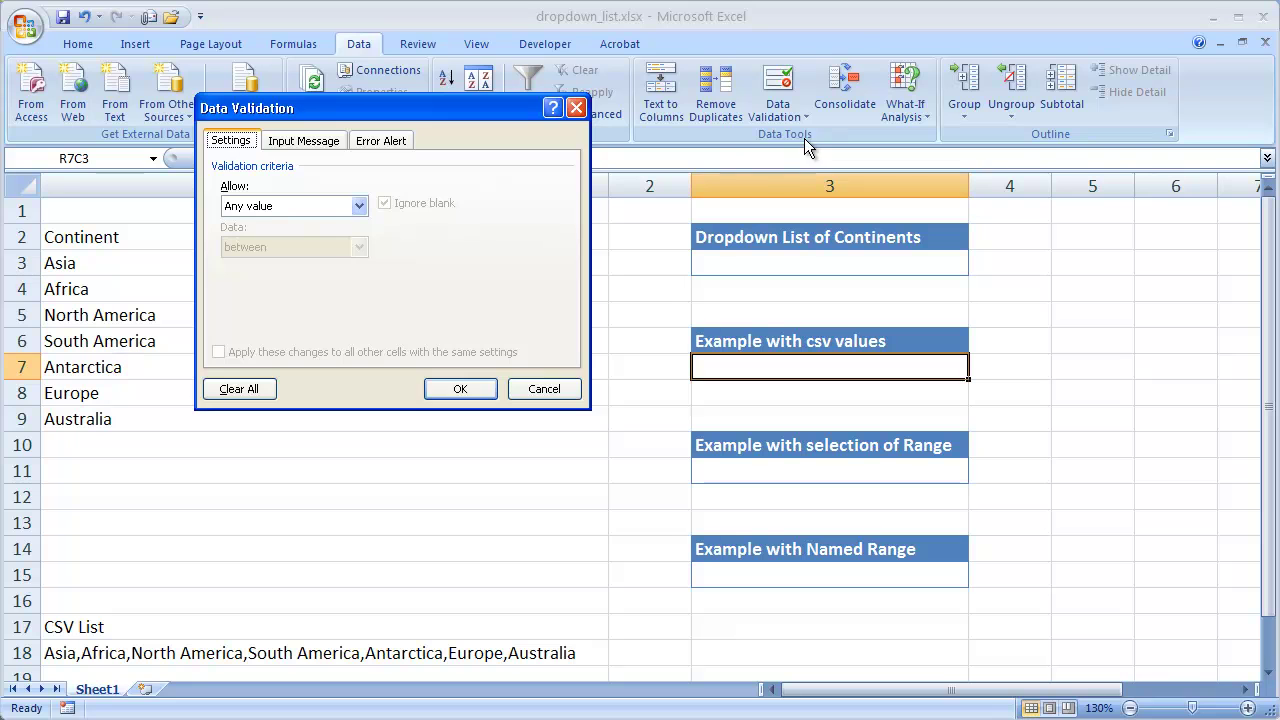
pyautogui.moveTo(527, 102); pyautogui.dragTo(559, 219)
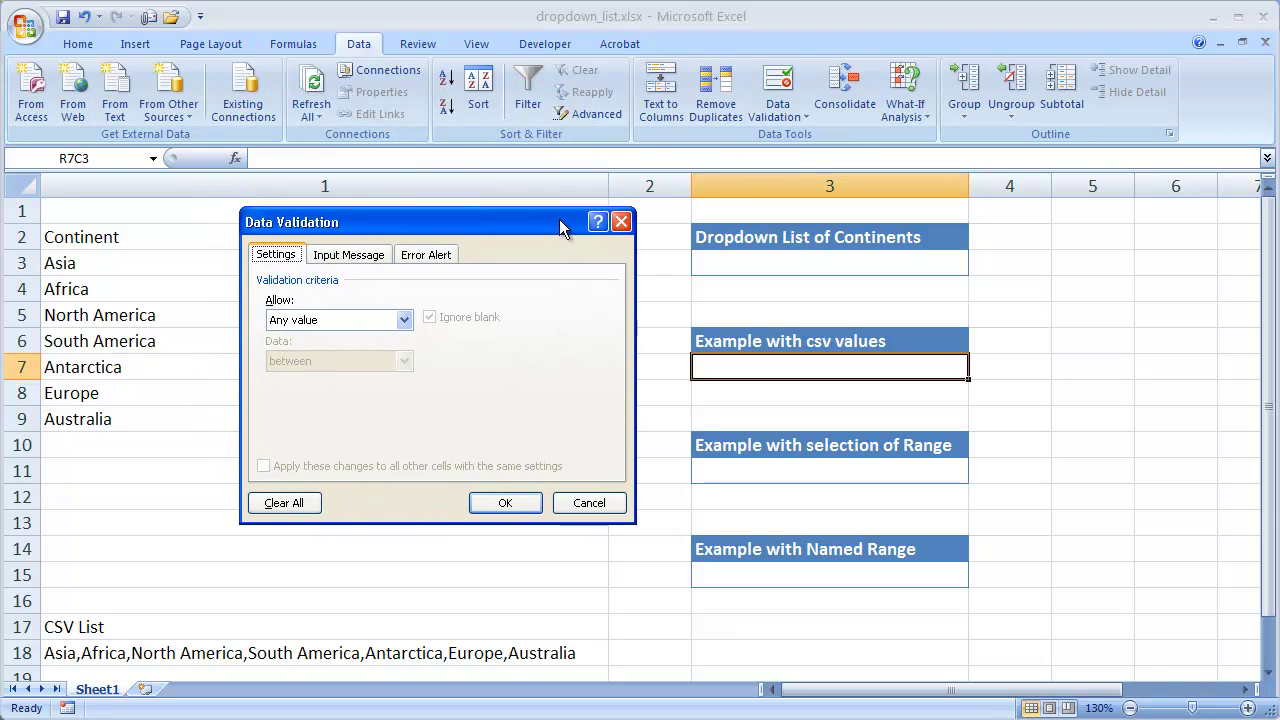
pyautogui.click(326, 321)
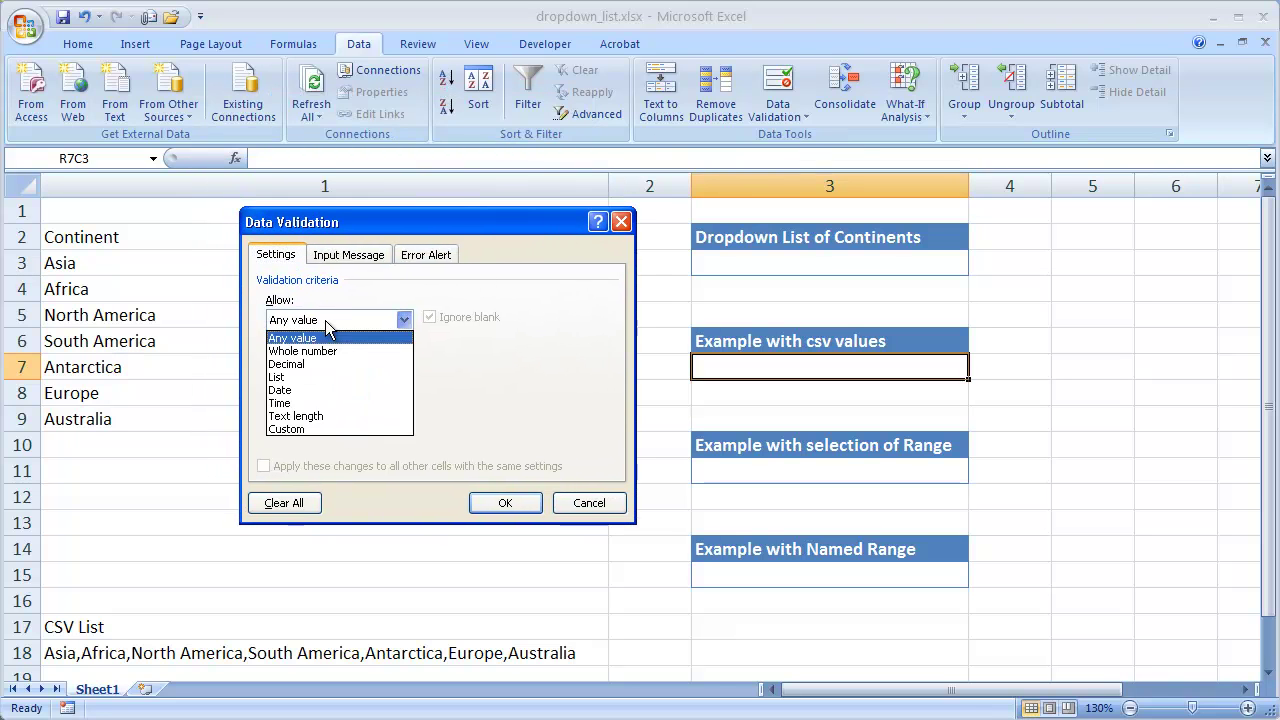
pyautogui.click(313, 377)
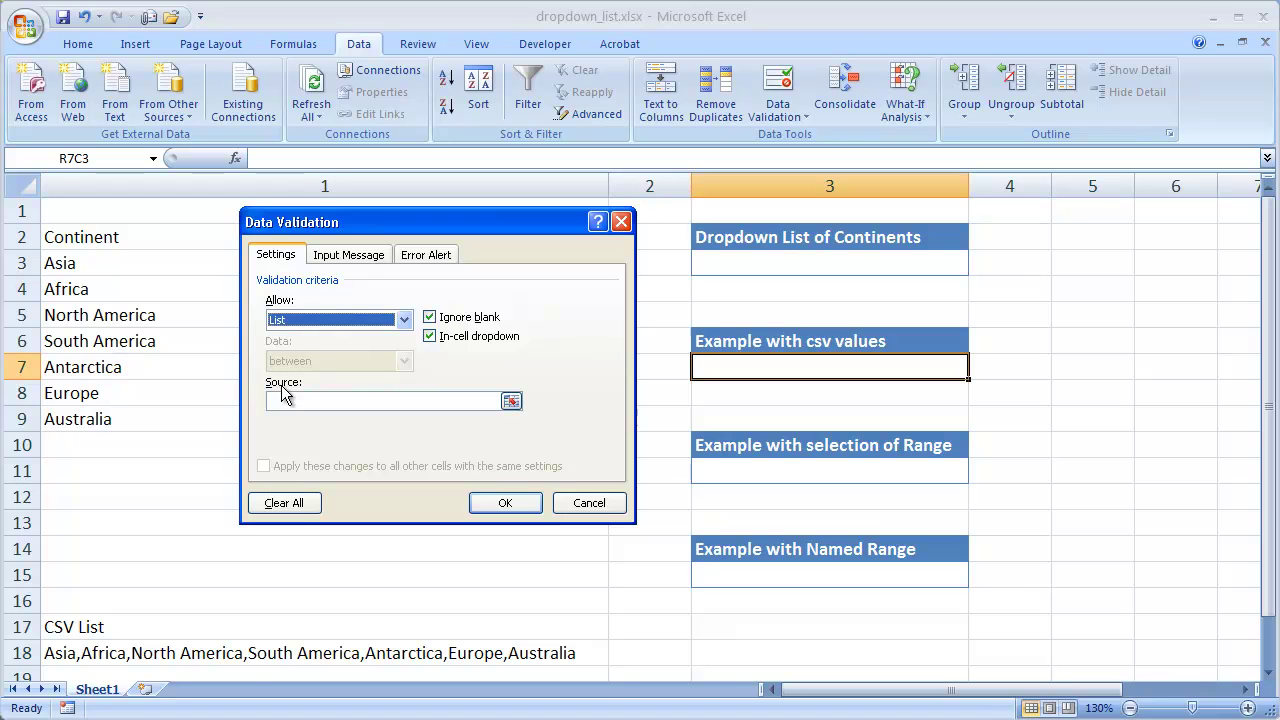
pyautogui.click(297, 400)
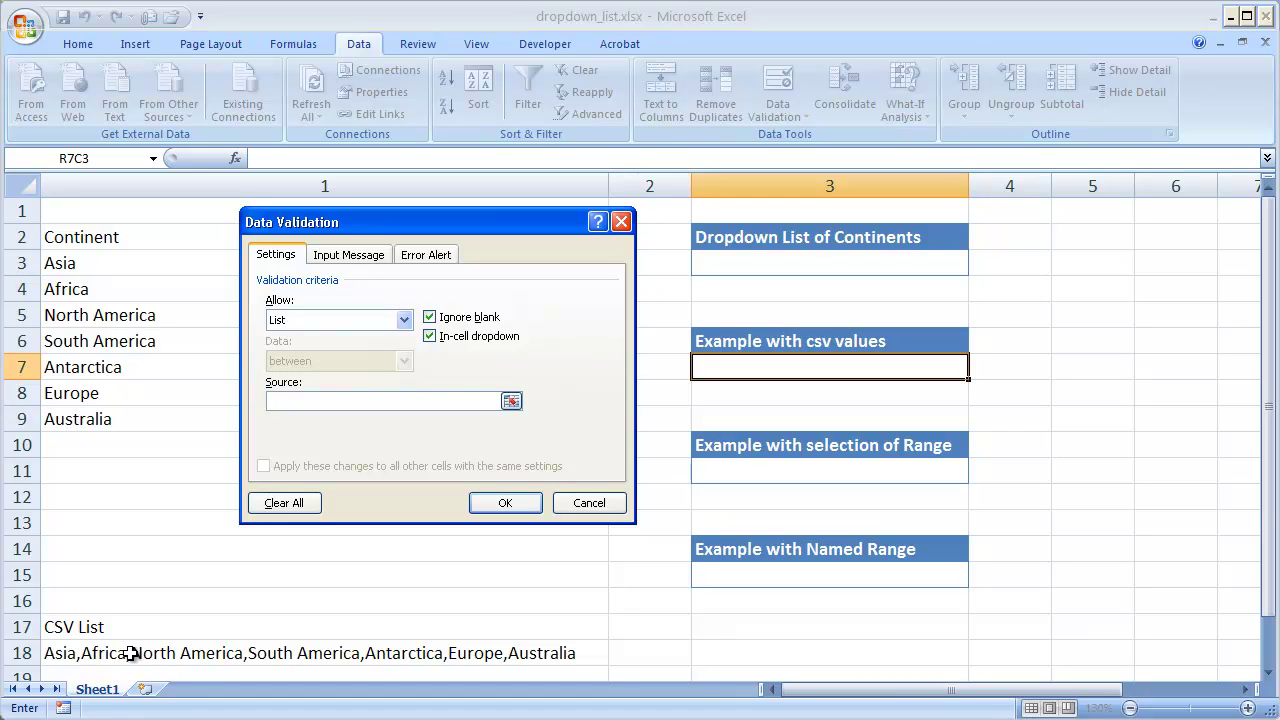
# Step: Cancel the unfinished validation and copy the comma-separated continent text from the CSV List cell
pyautogui.click(588, 502)
pyautogui.click(561, 653)
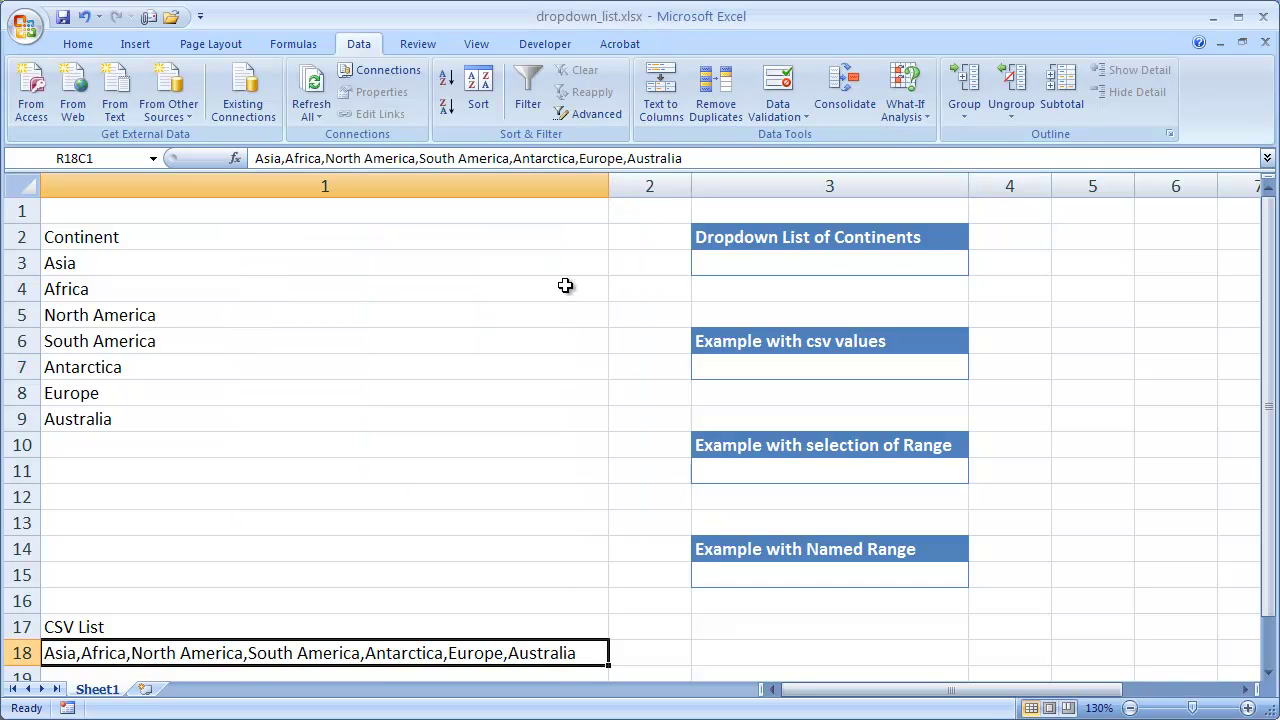
pyautogui.moveTo(686, 158); pyautogui.dragTo(143, 150)
pyautogui.hotkey('ctrl', 'c')
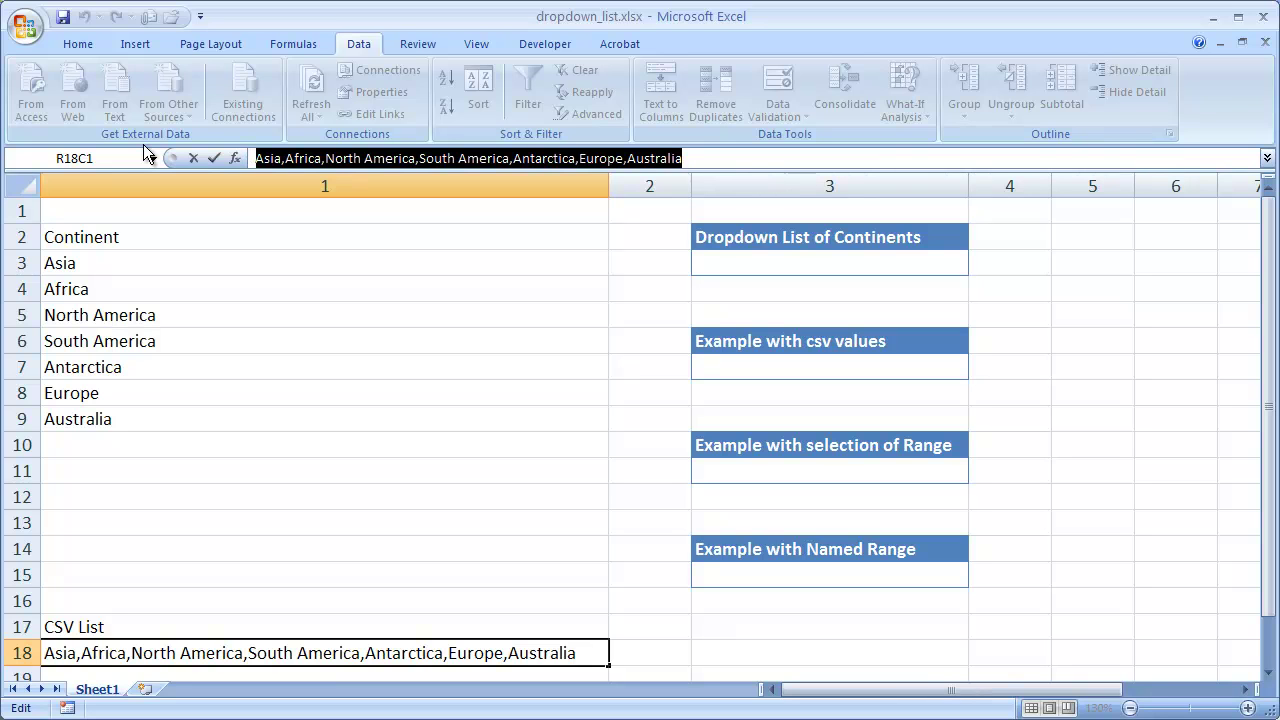
pyautogui.click(785, 363)
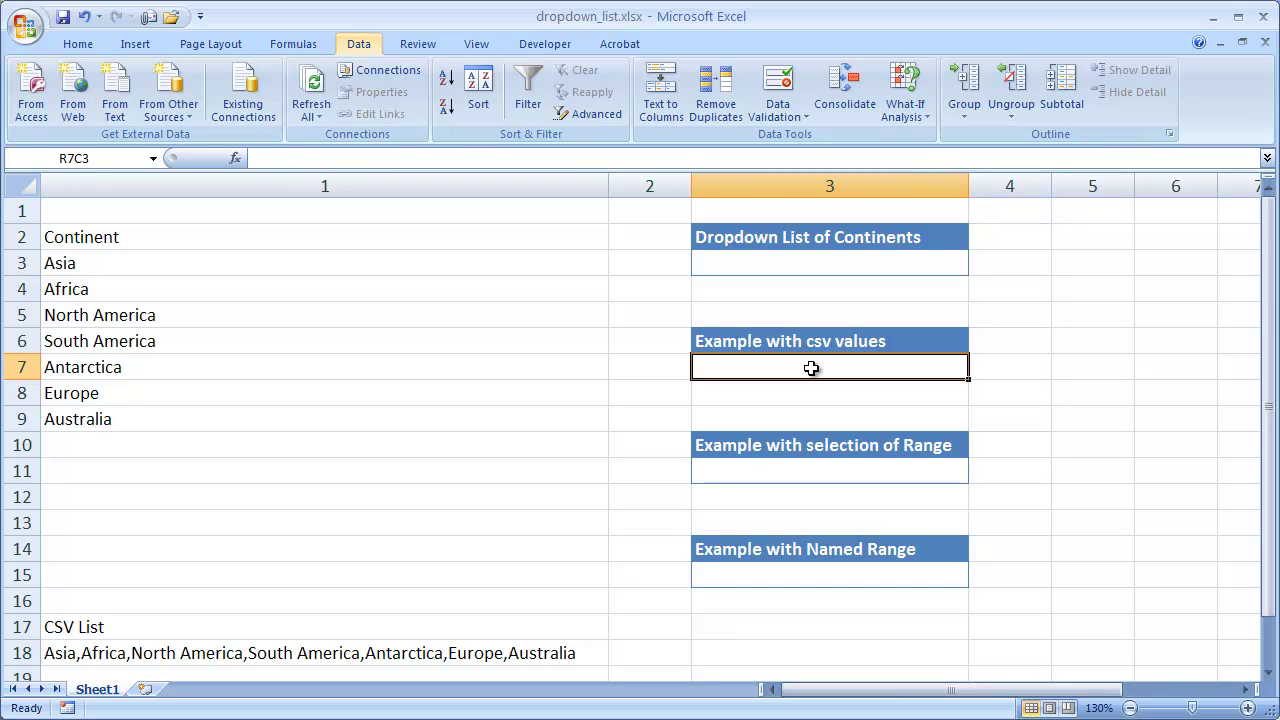
# Step: Paste the continents as the List source, confirm, and check the new dropdown
pyautogui.hotkey('alt', 'd')
pyautogui.press('l')
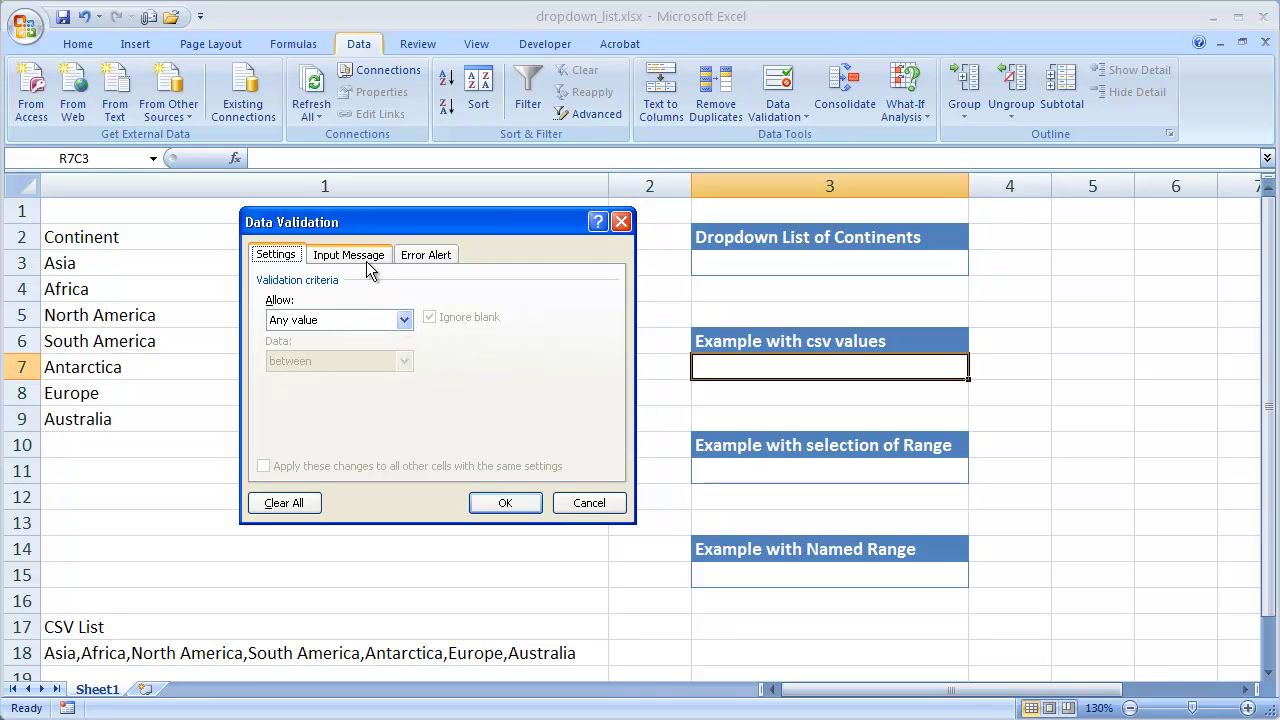
pyautogui.click(405, 320)
pyautogui.click(354, 376)
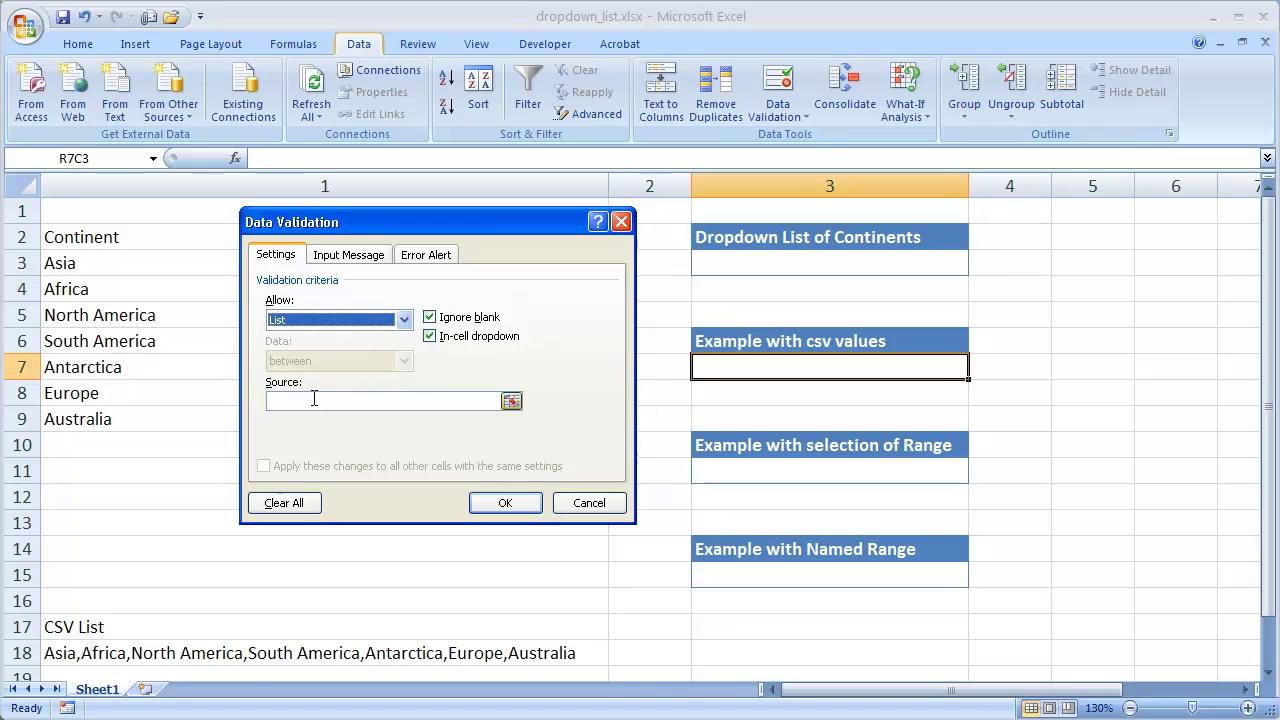
pyautogui.click(296, 400)
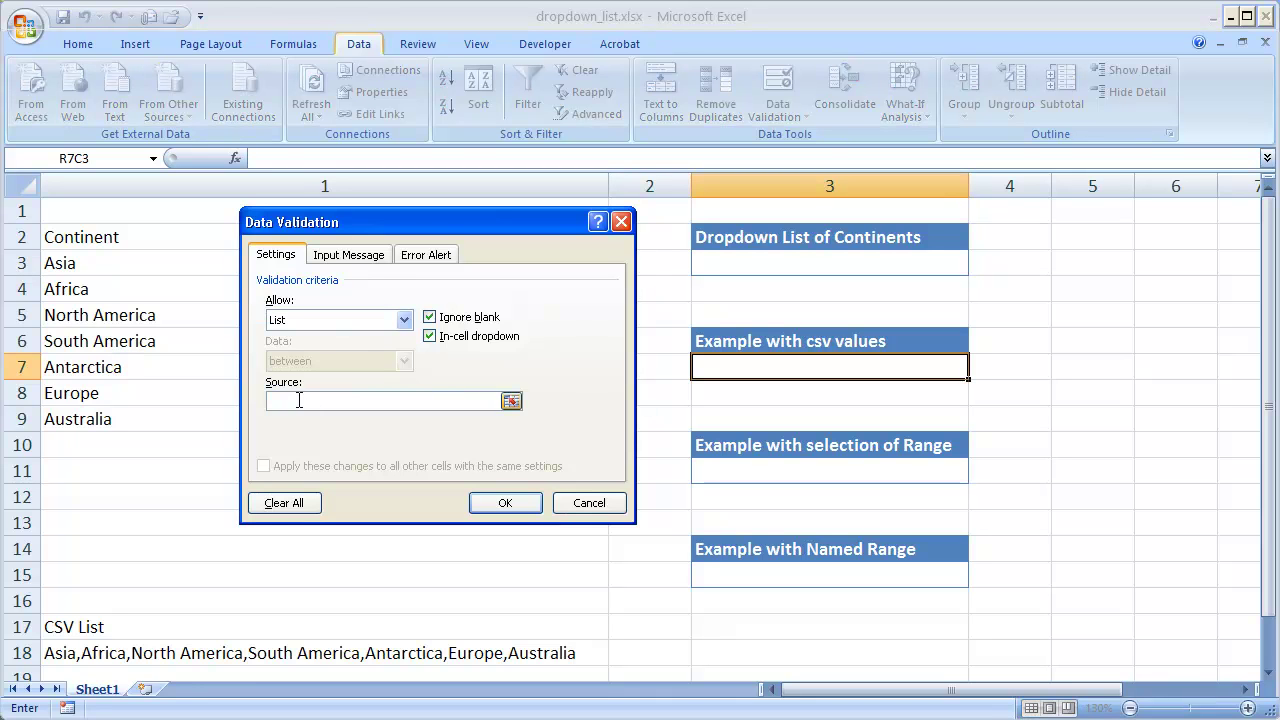
pyautogui.hotkey('ctrl', 'v')
pyautogui.moveTo(467, 403); pyautogui.dragTo(147, 381)
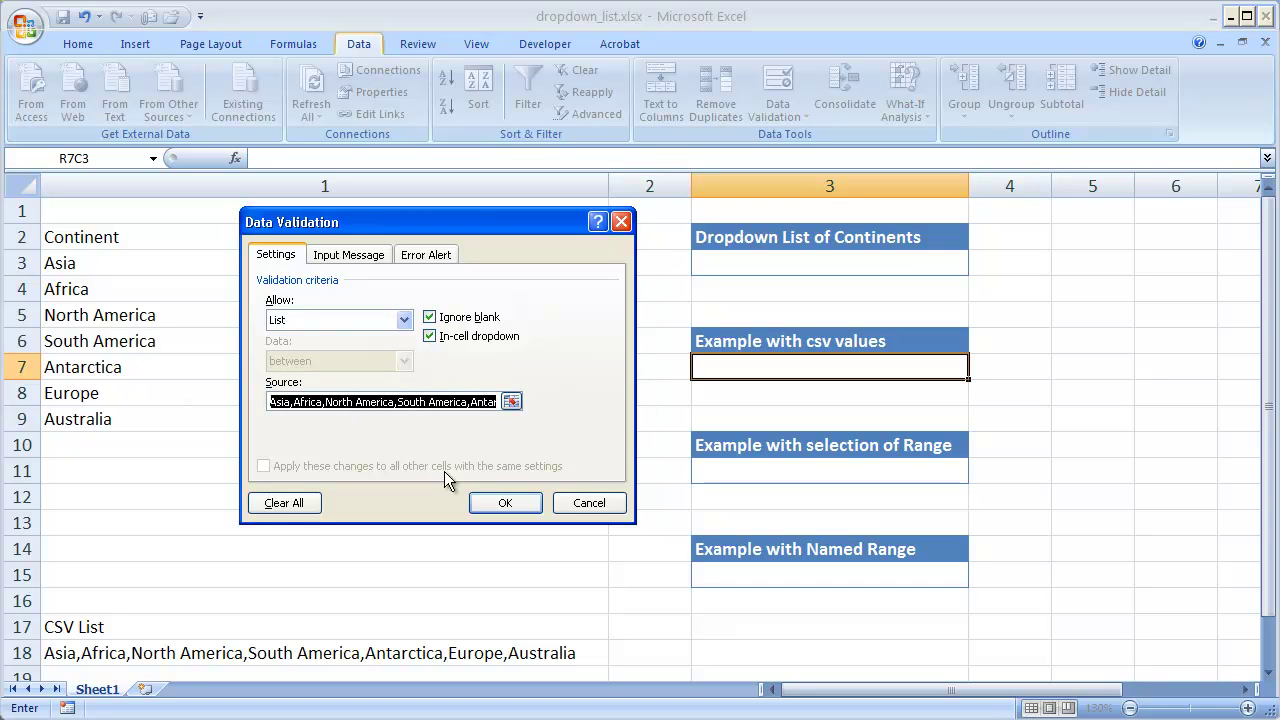
pyautogui.click(505, 503)
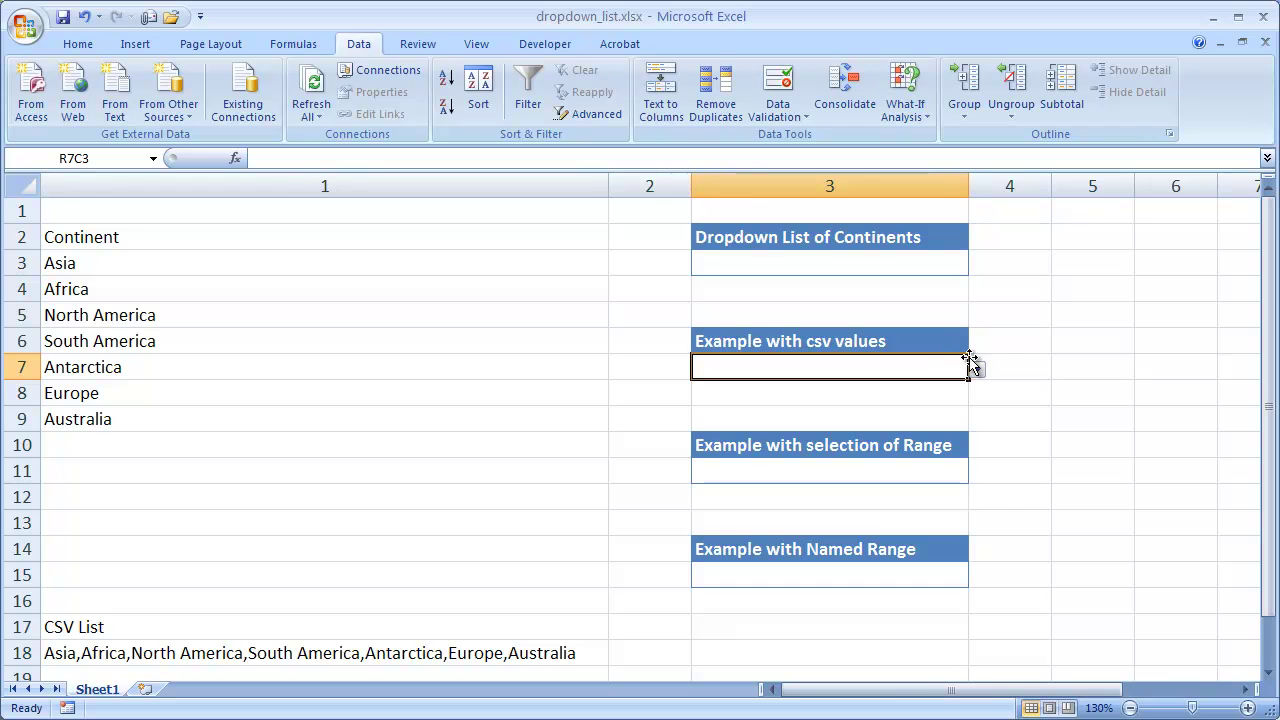
pyautogui.click(974, 366)
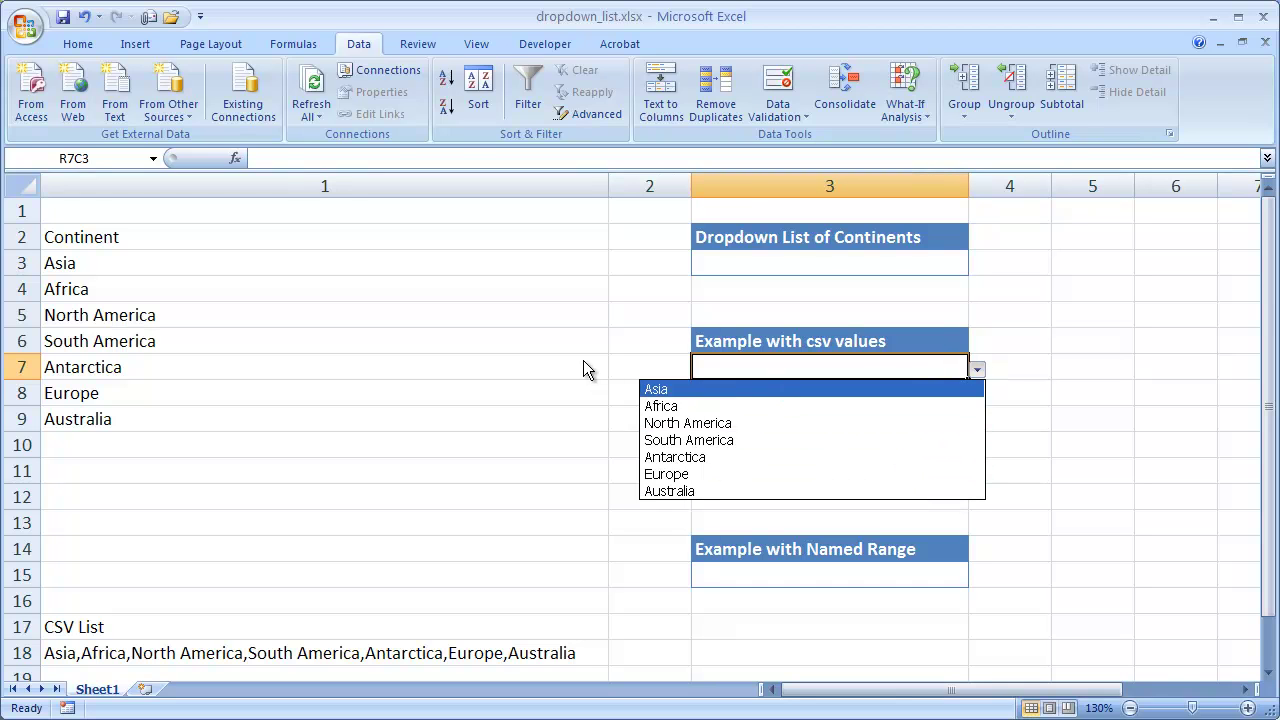
# Step: Give cell C11 a List validation sourced from A3:A9 (Asia through Australia) and test its dropdown
pyautogui.click(624, 364)
pyautogui.click(846, 471)
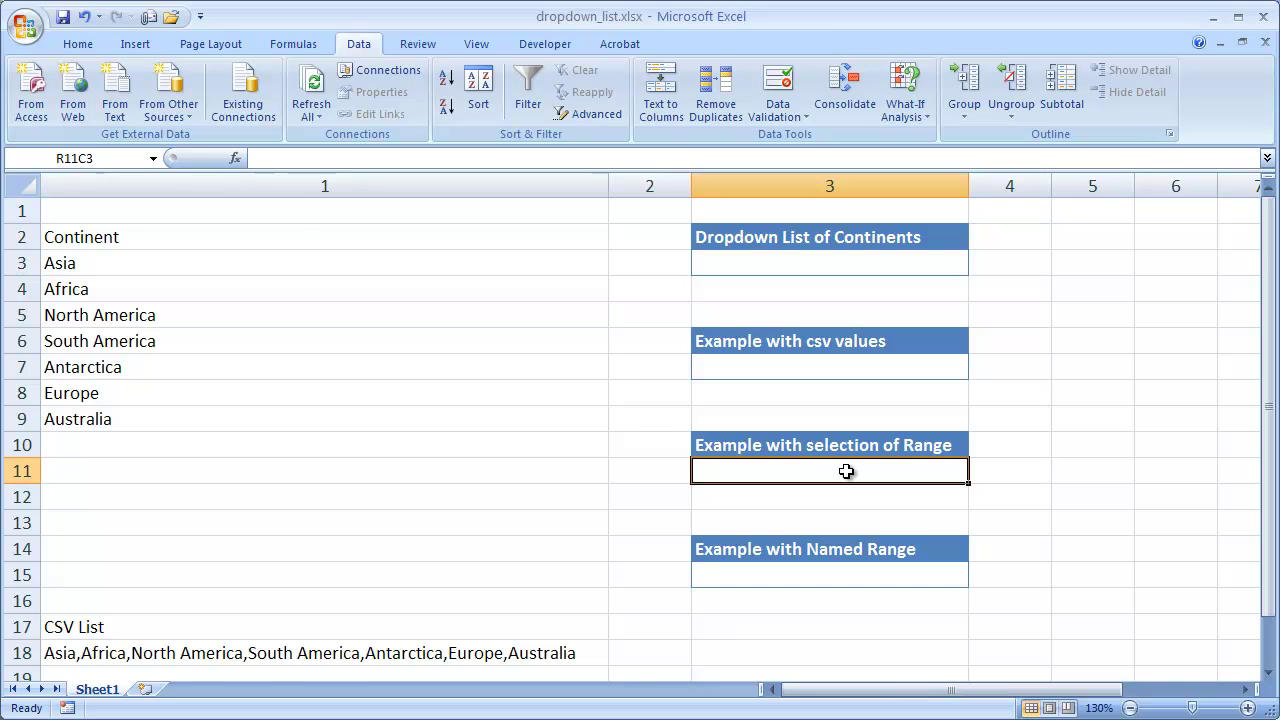
pyautogui.hotkey('alt', 'd')
pyautogui.press('l')
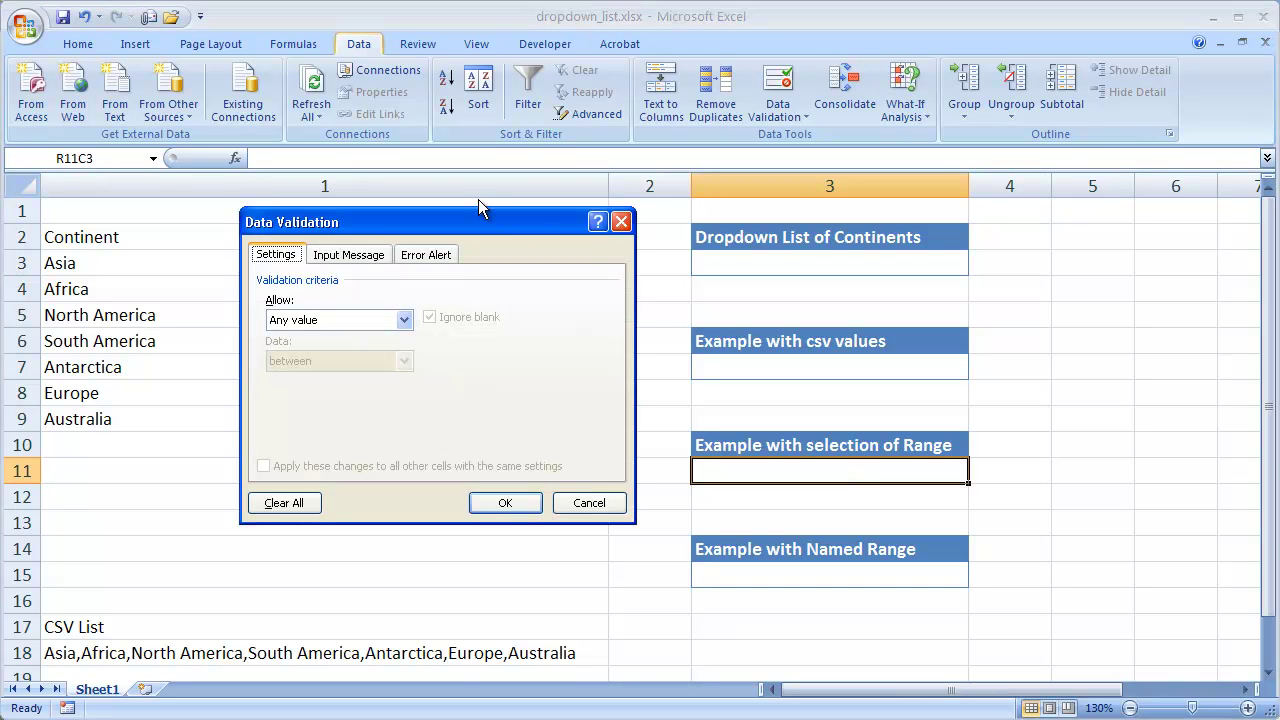
pyautogui.moveTo(481, 217); pyautogui.dragTo(559, 184)
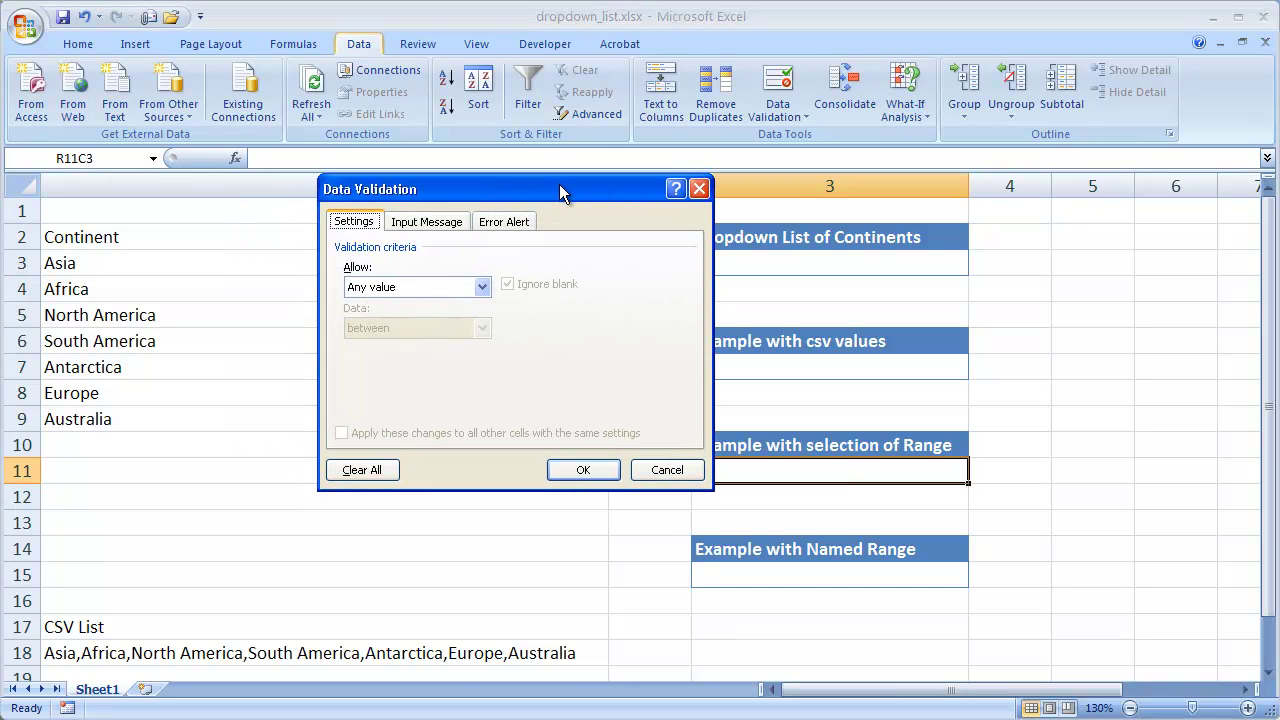
pyautogui.click(481, 287)
pyautogui.click(451, 345)
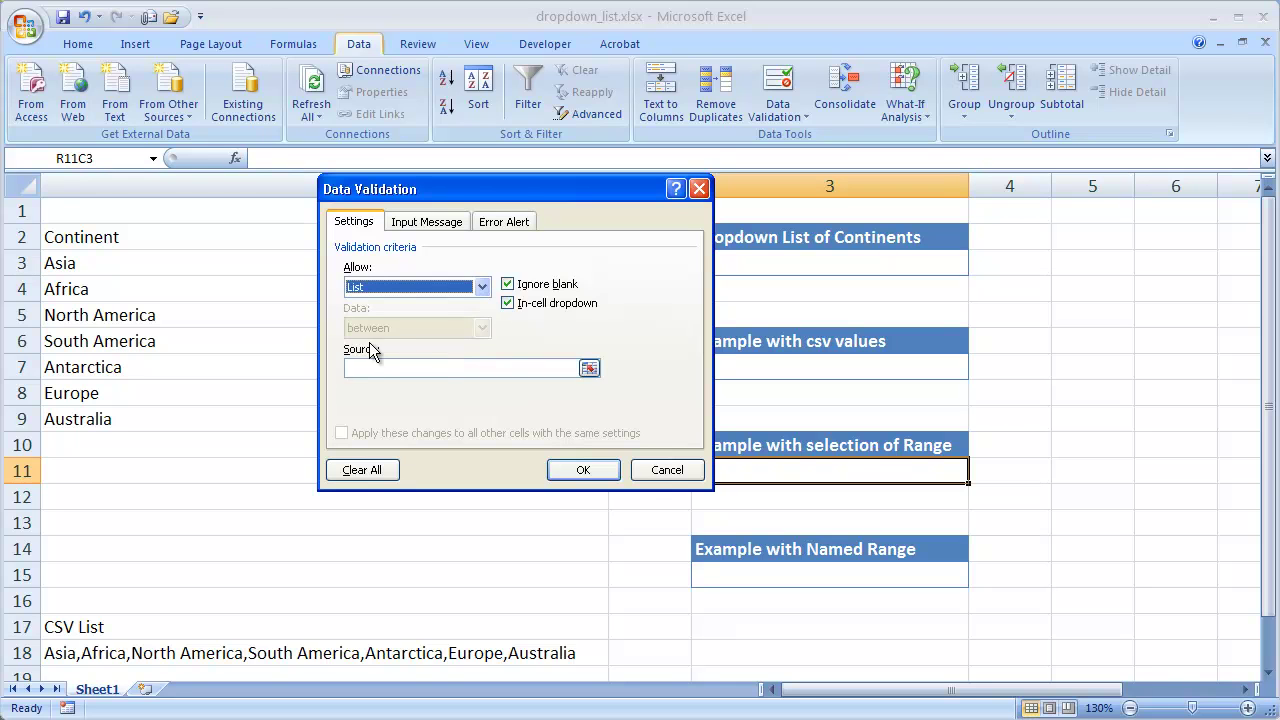
pyautogui.click(370, 368)
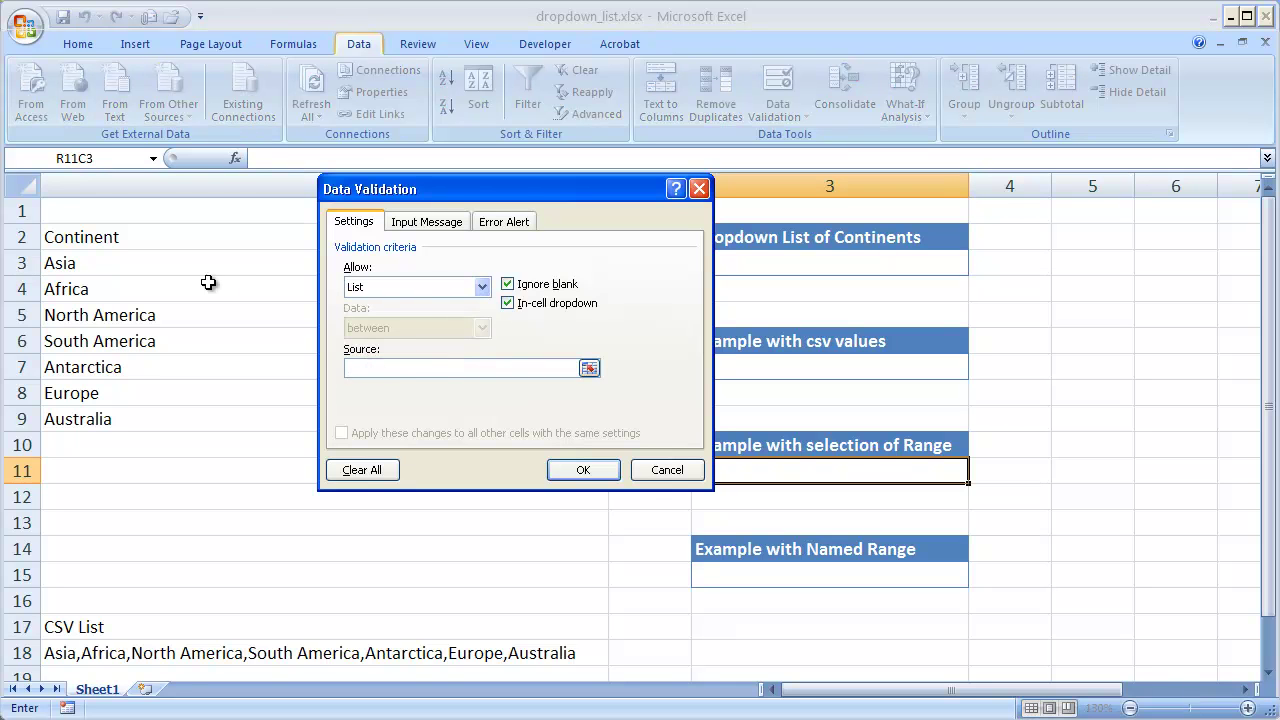
pyautogui.moveTo(182, 265); pyautogui.dragTo(180, 409)
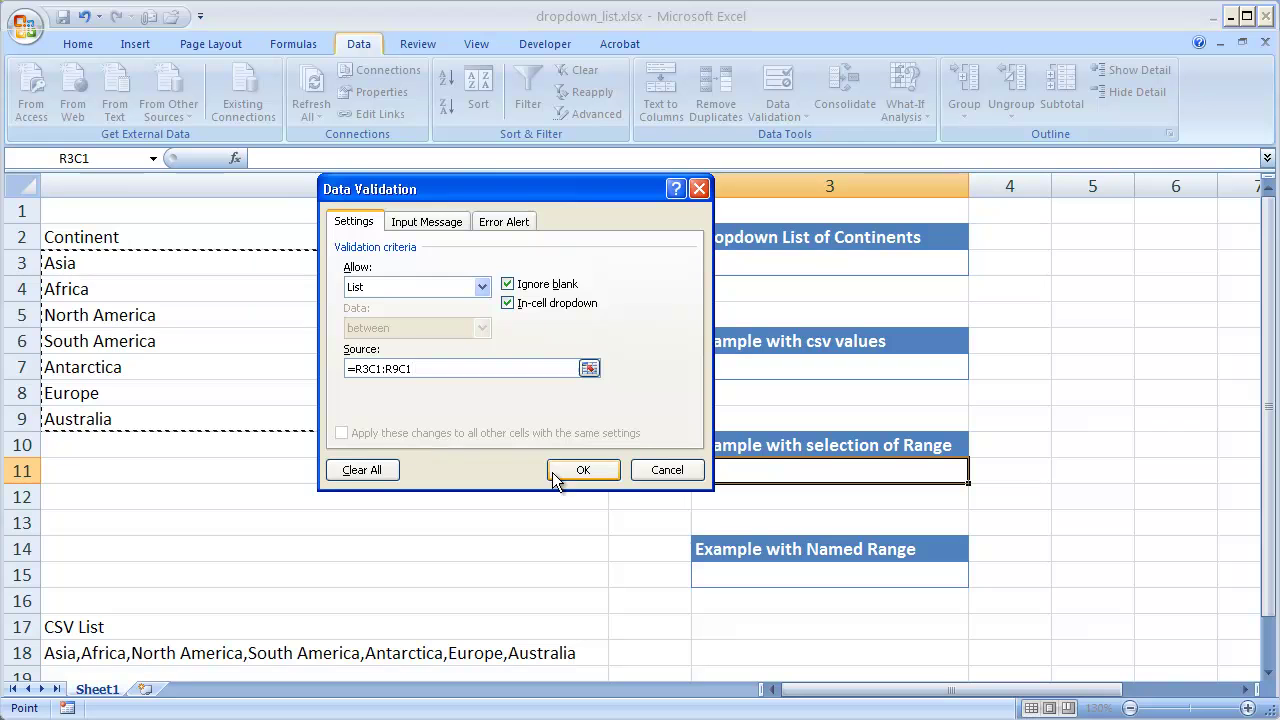
pyautogui.click(590, 470)
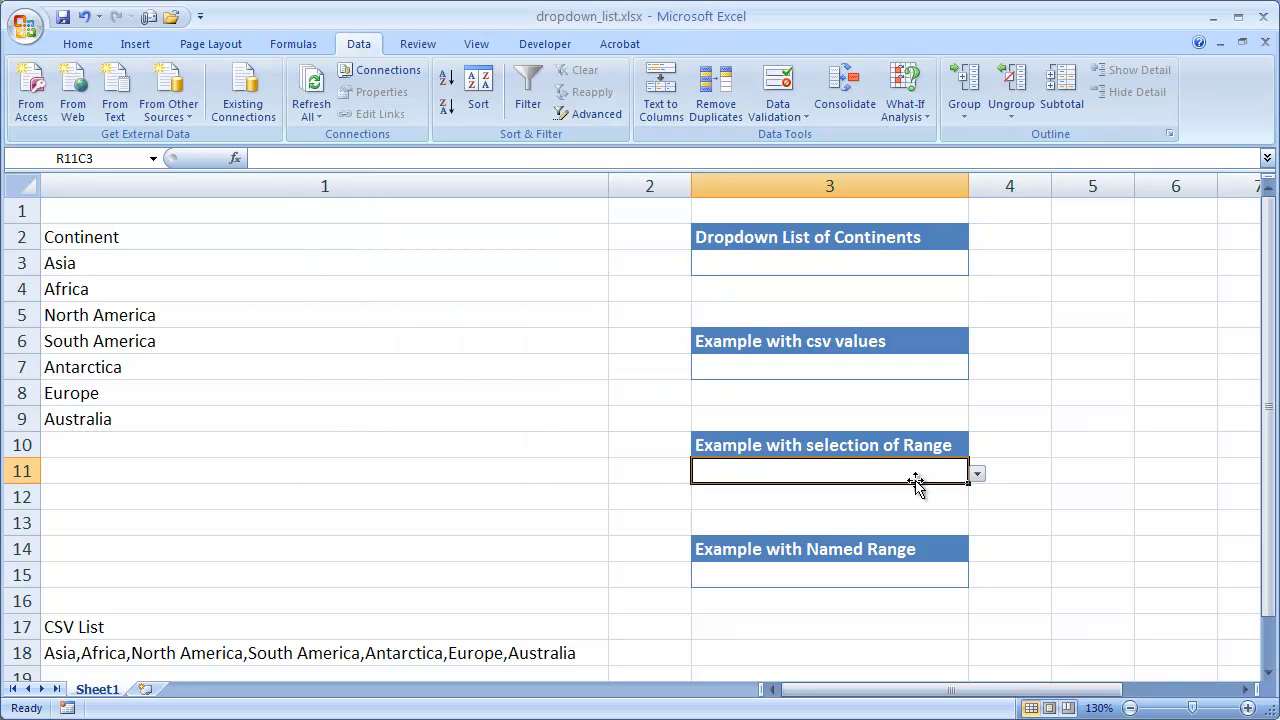
pyautogui.click(978, 474)
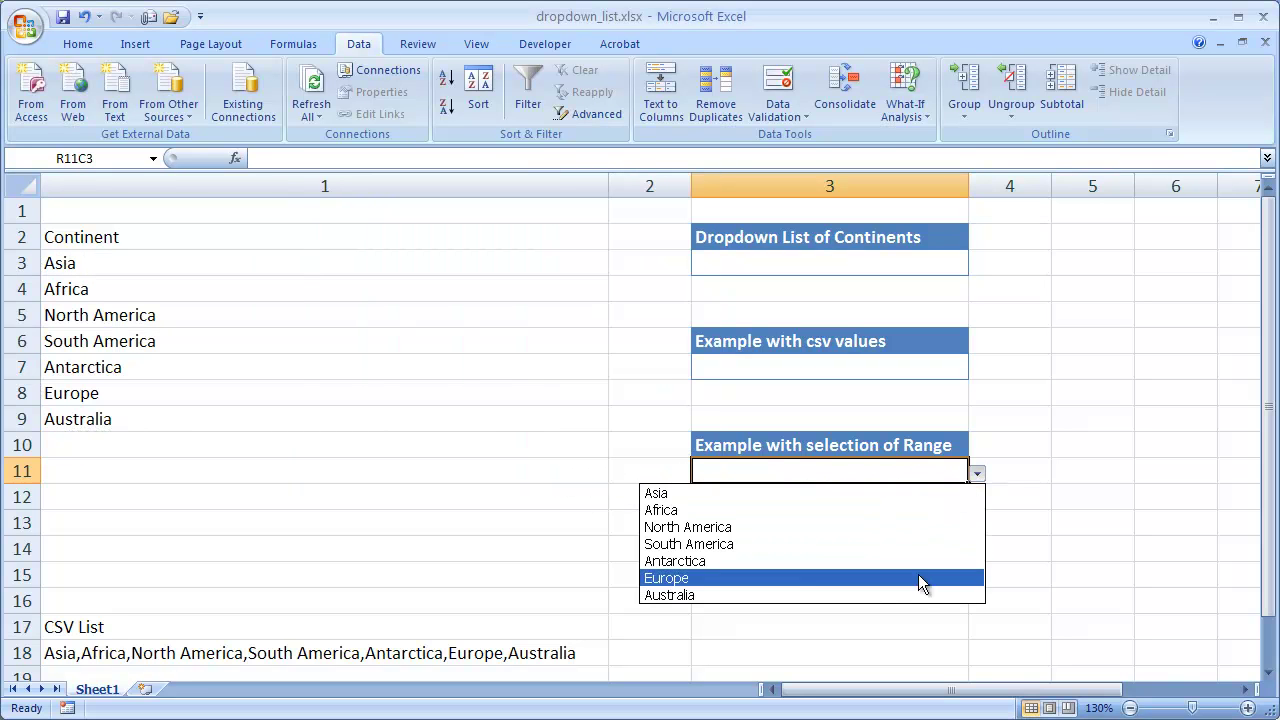
pyautogui.click(1010, 513)
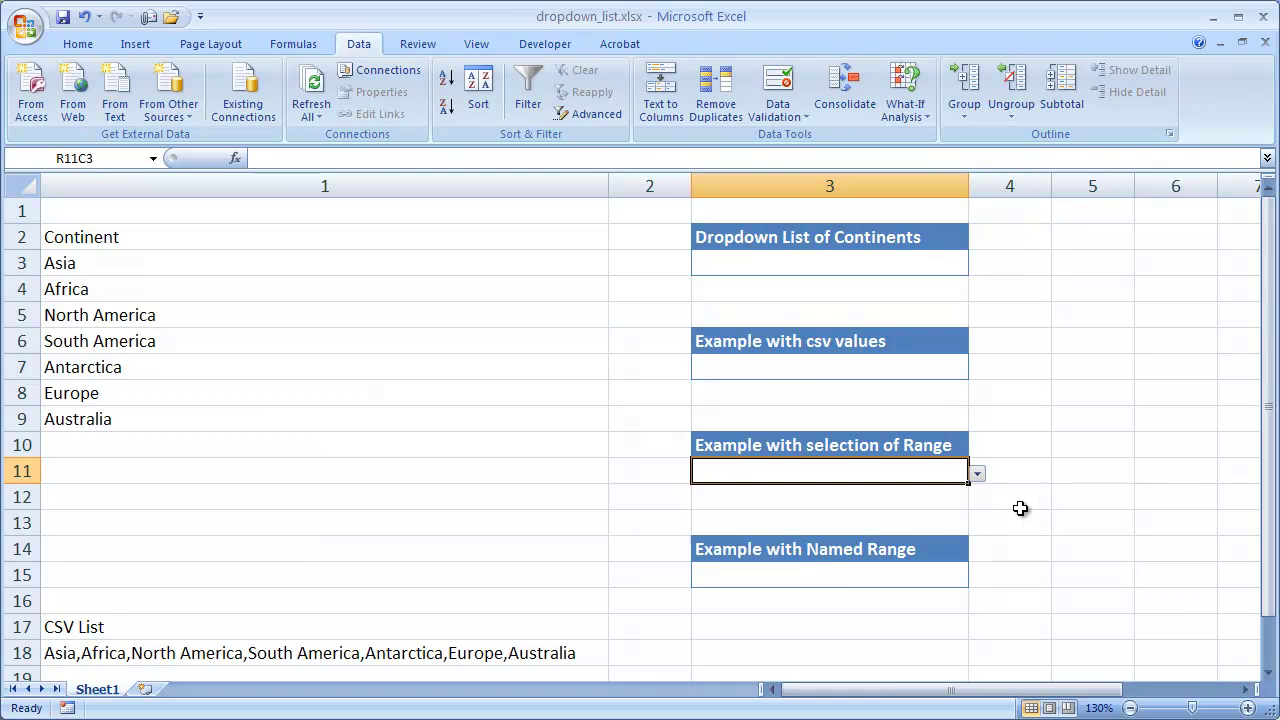
pyautogui.click(834, 574)
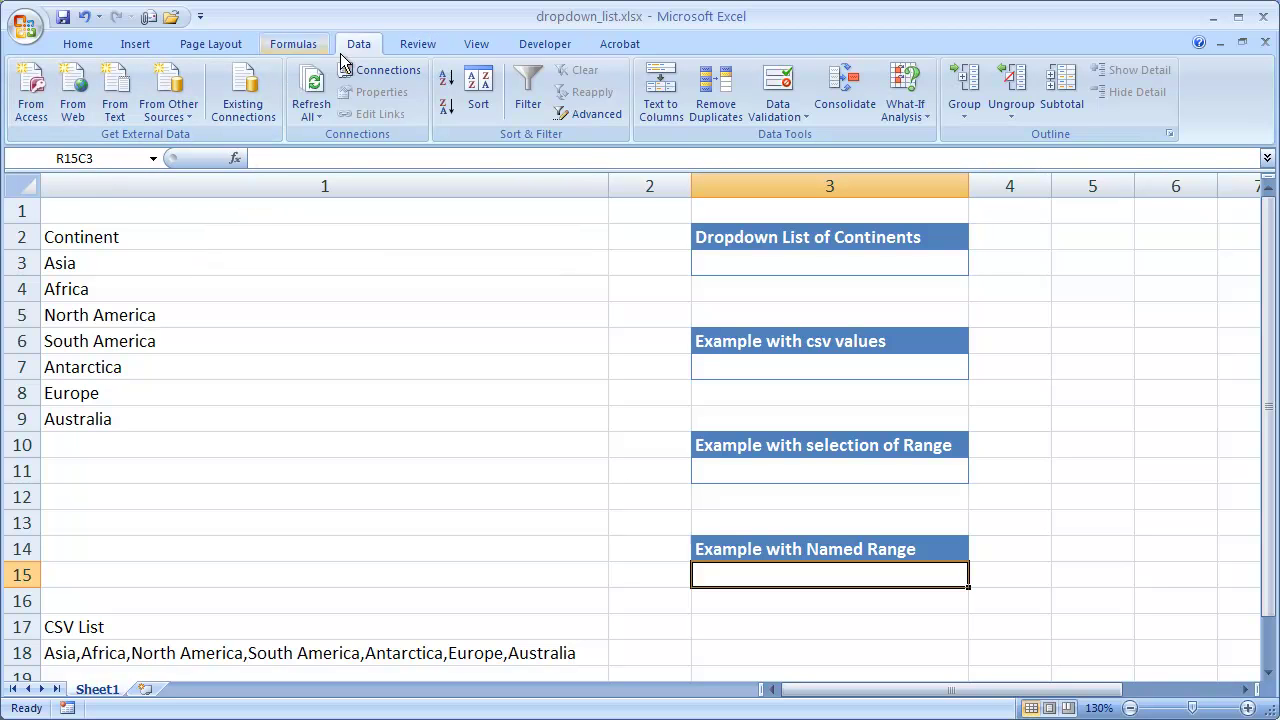
# Step: Create the name Continent from A2:A9 using its top row, then verify it in Name Manager
pyautogui.click(293, 44)
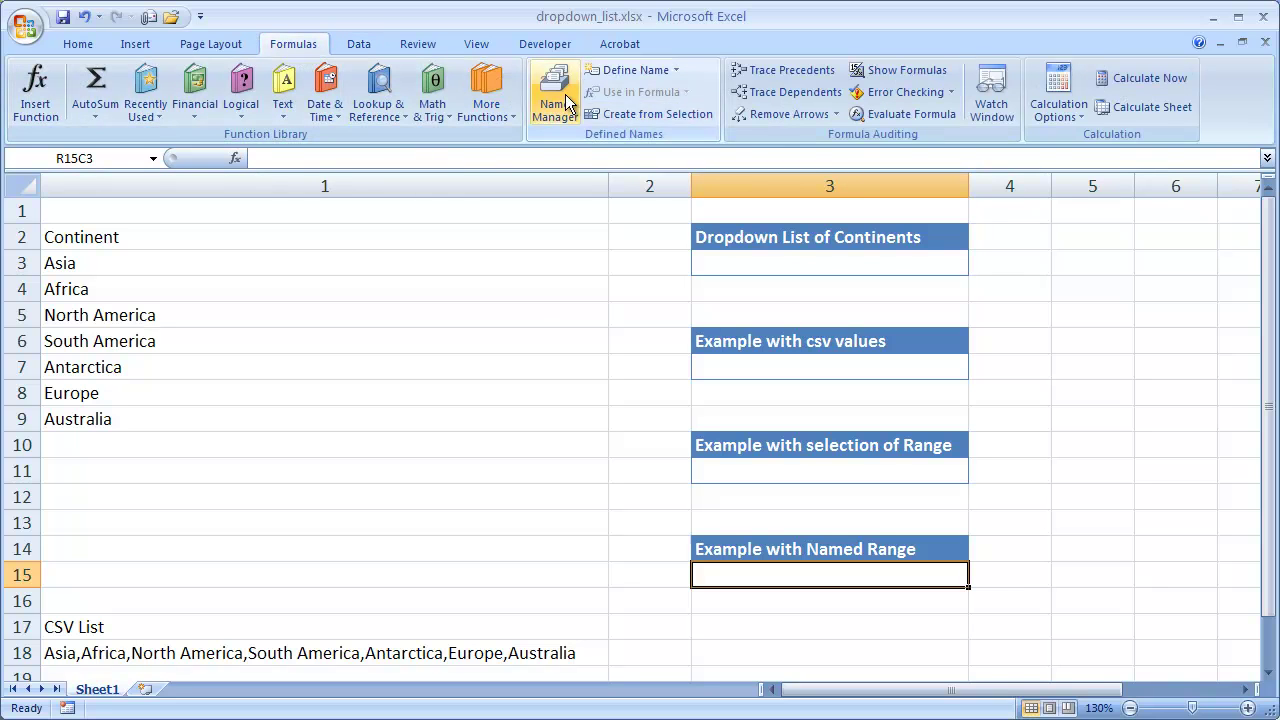
pyautogui.click(644, 116)
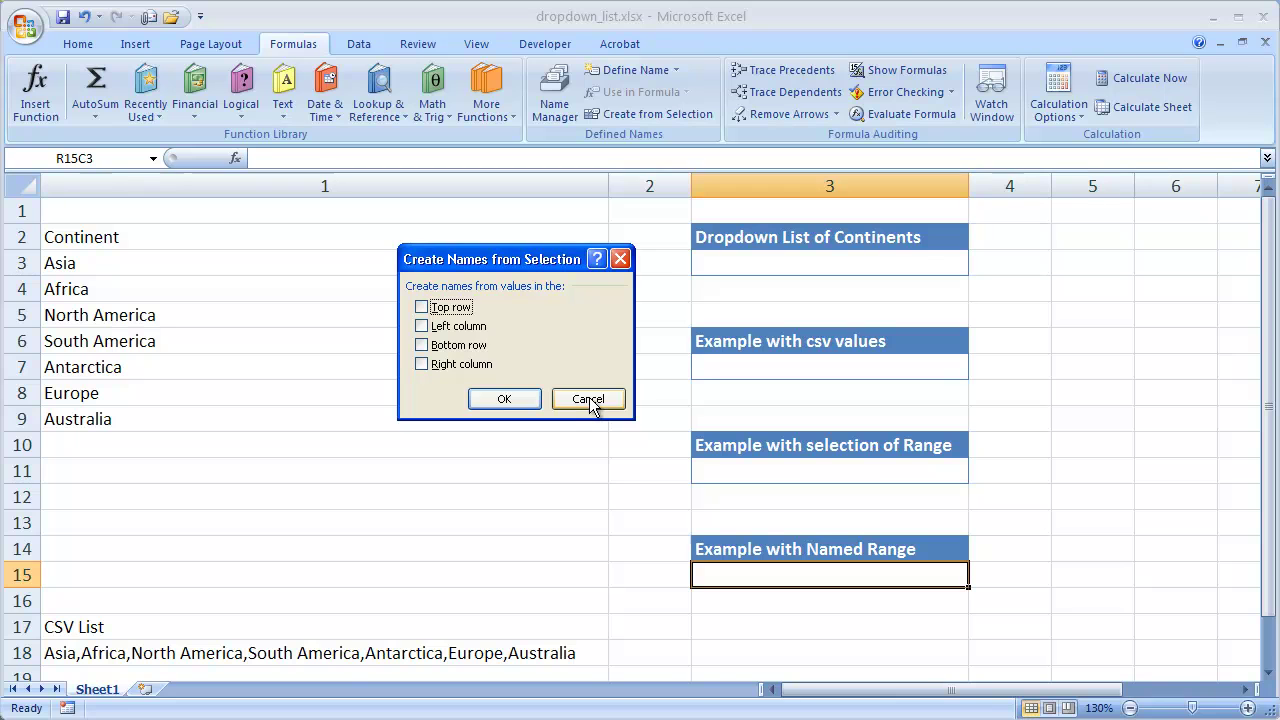
pyautogui.click(589, 399)
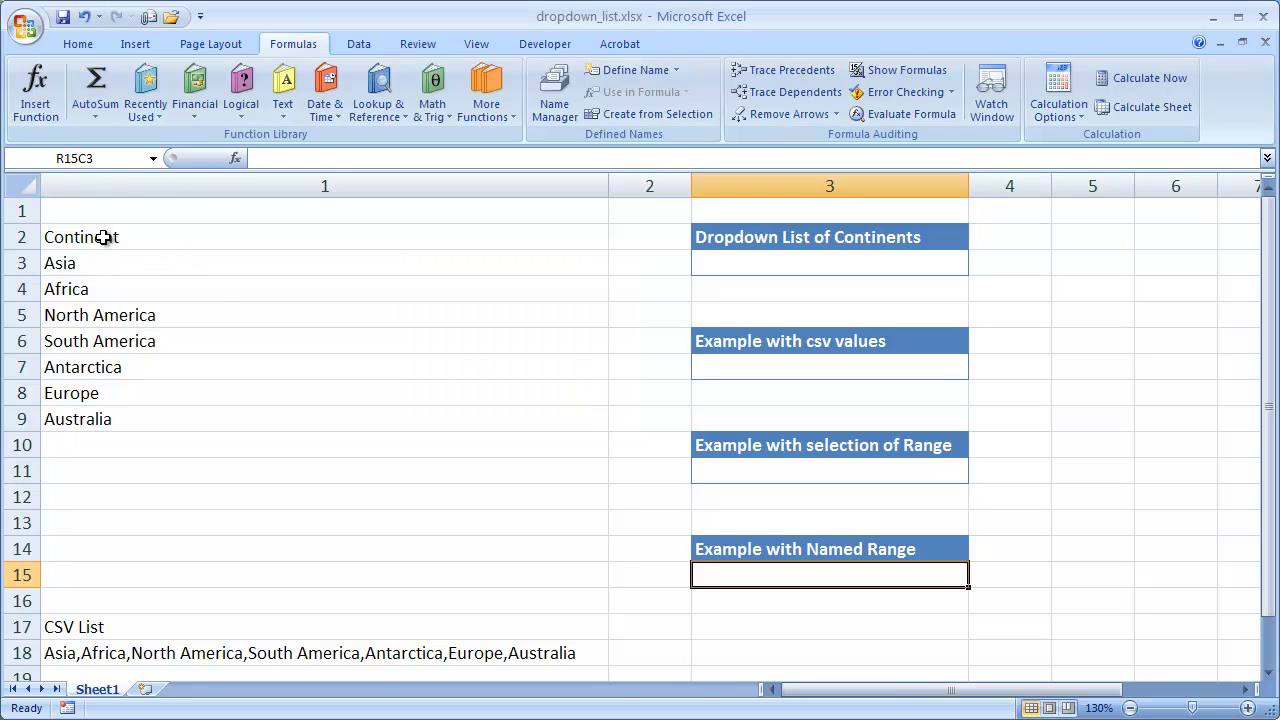
pyautogui.moveTo(117, 240); pyautogui.dragTo(121, 414)
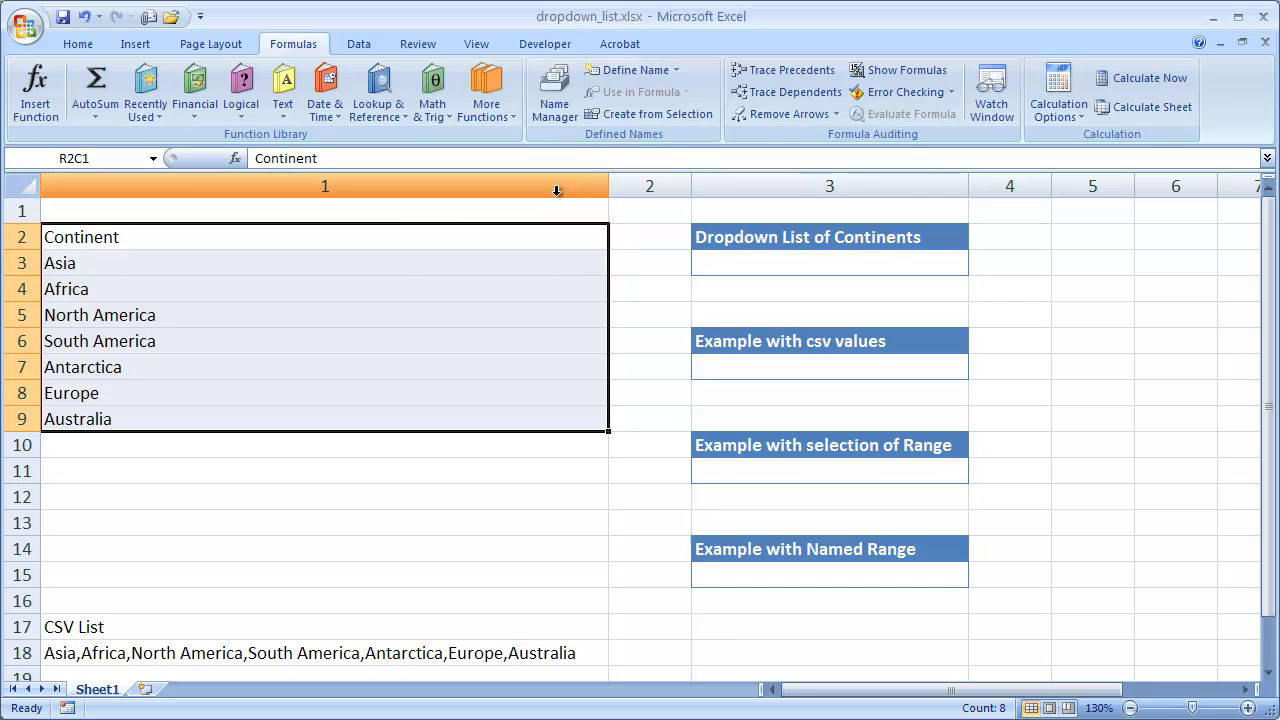
pyautogui.click(652, 115)
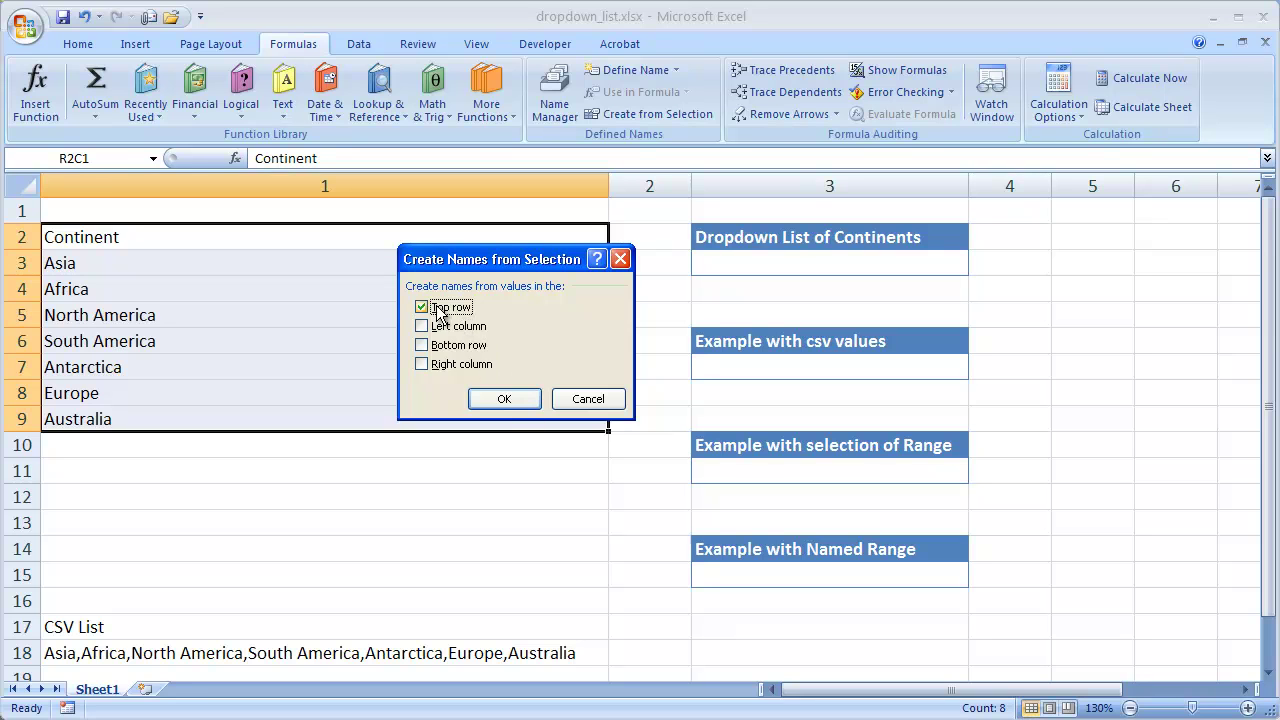
pyautogui.click(505, 398)
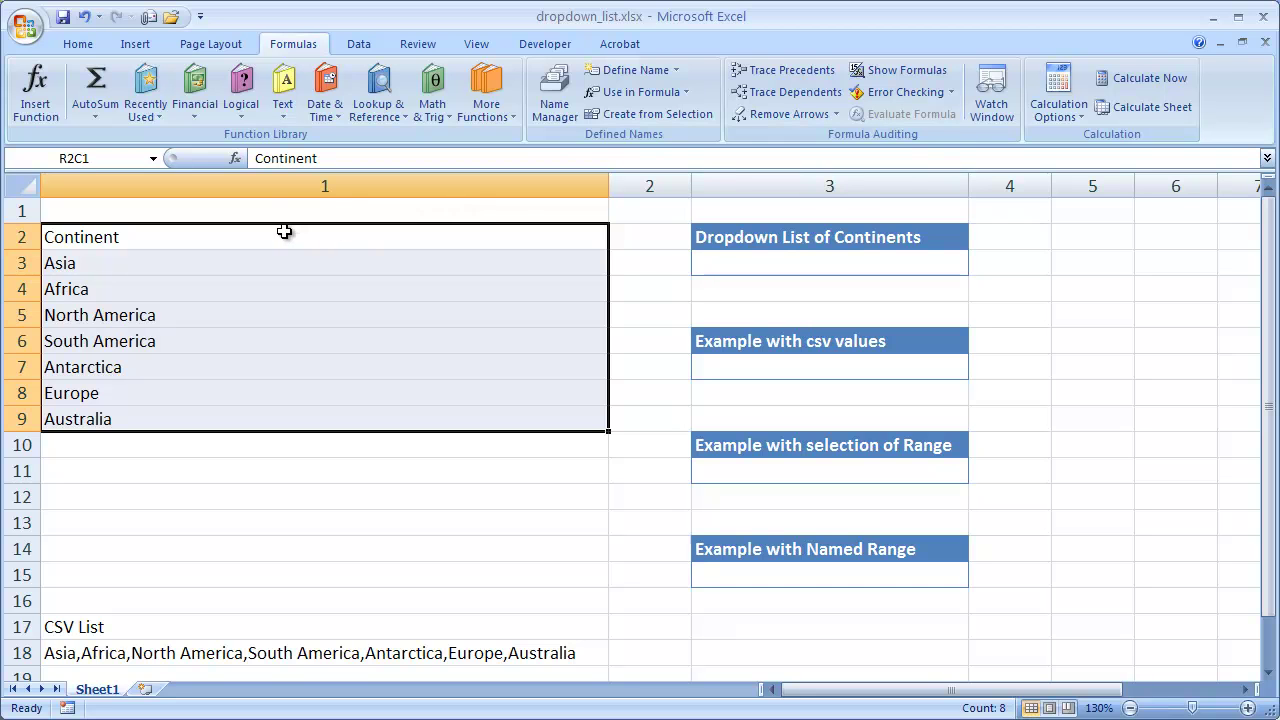
pyautogui.click(558, 94)
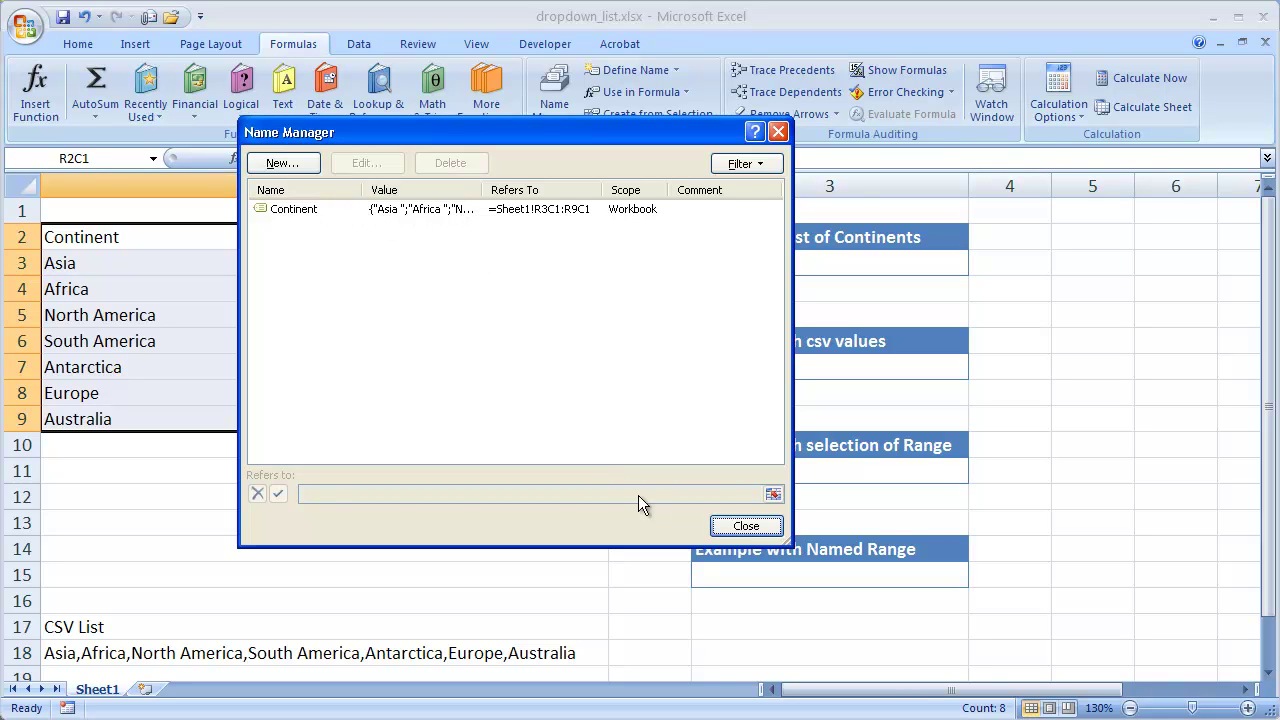
pyautogui.click(731, 531)
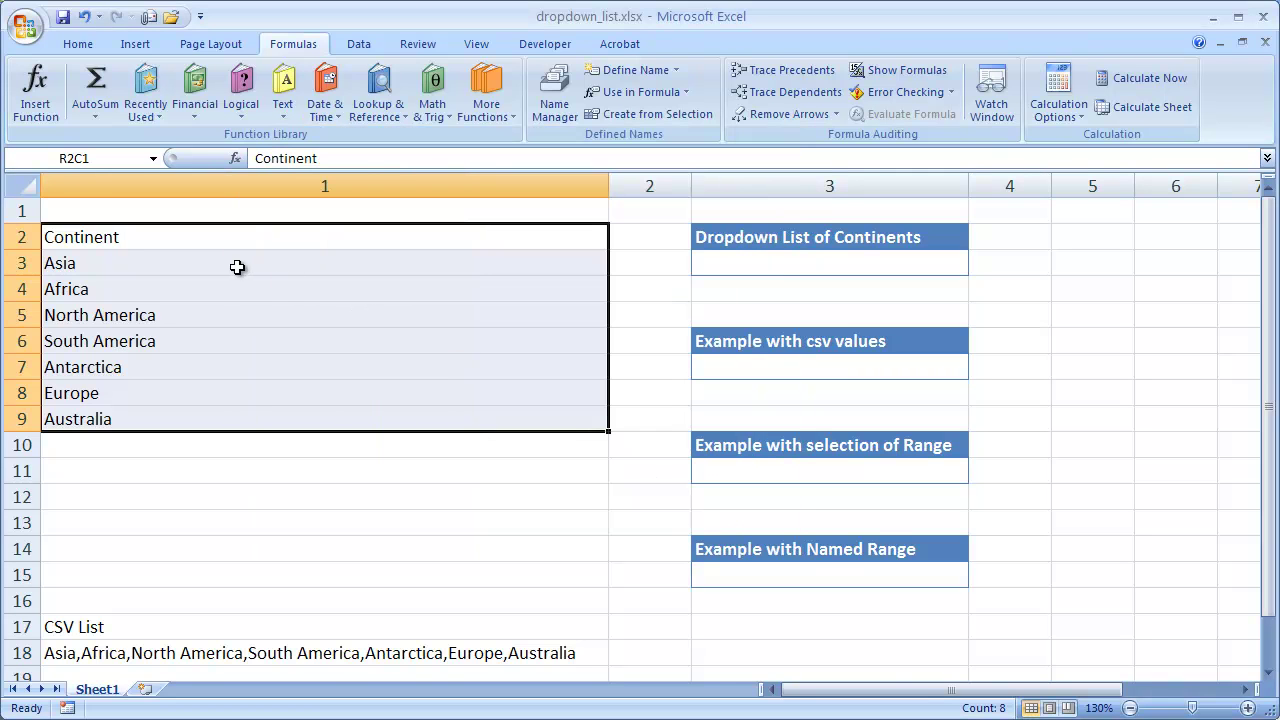
# Step: Open Data Validation for the Named Range example cell C15 and set Allow to List
pyautogui.click(882, 574)
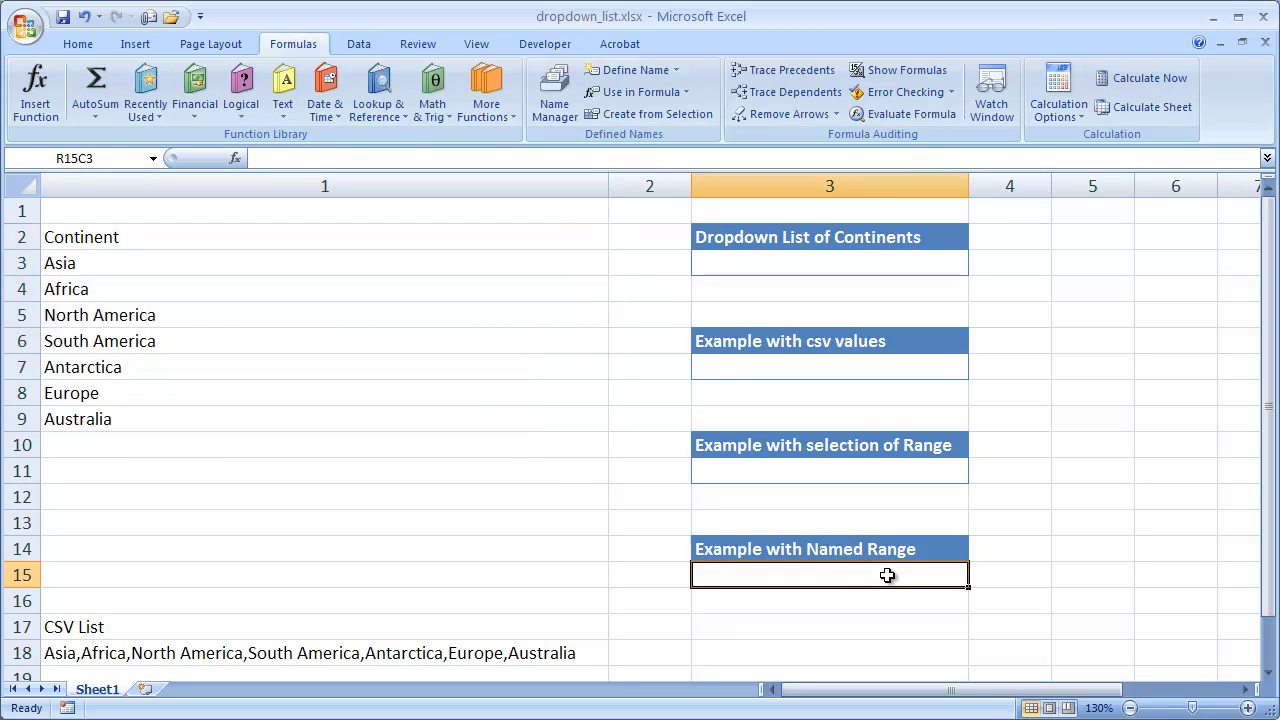
pyautogui.hotkey('alt', 'd')
pyautogui.press('l')
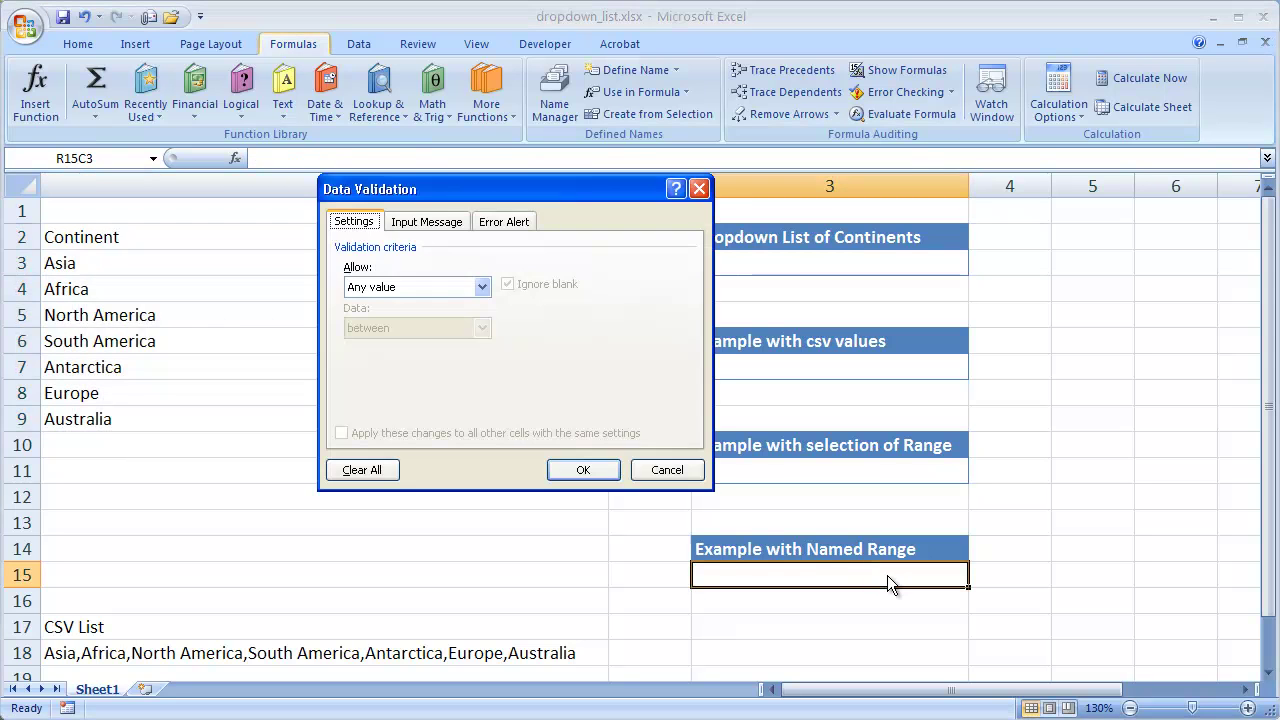
pyautogui.moveTo(577, 183); pyautogui.dragTo(668, 171)
pyautogui.click(540, 278)
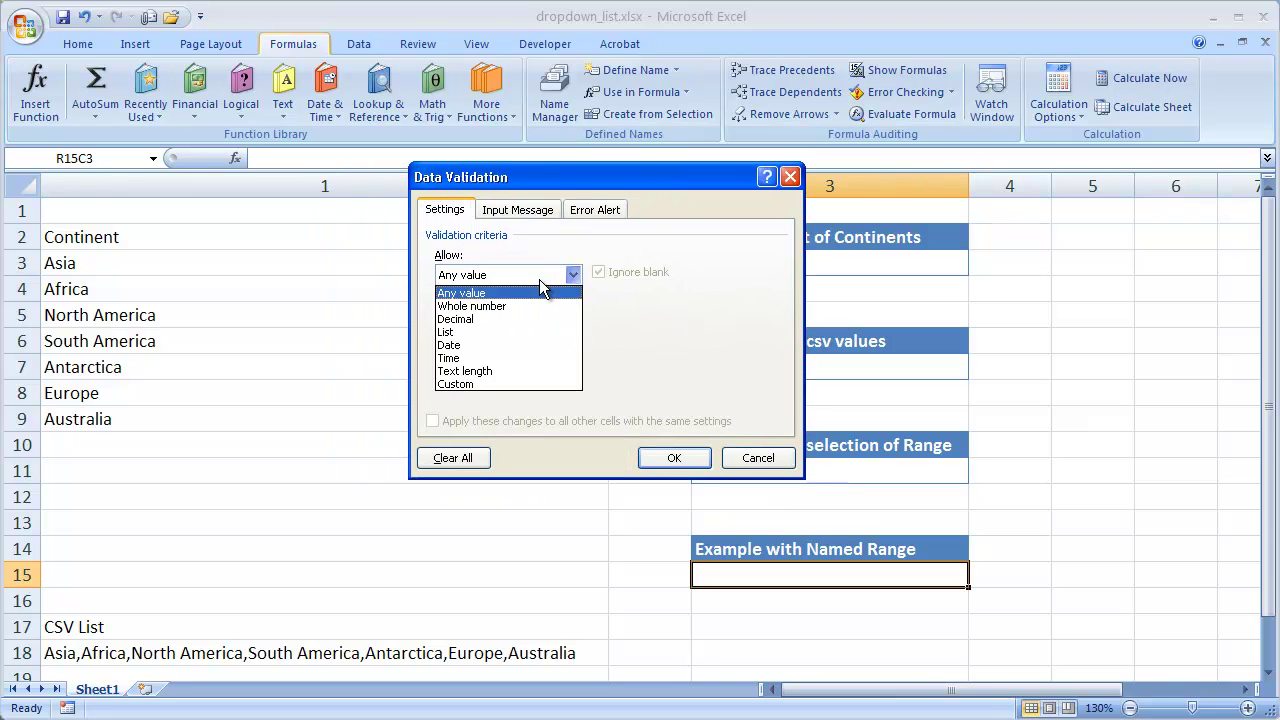
pyautogui.click(518, 333)
pyautogui.click(514, 355)
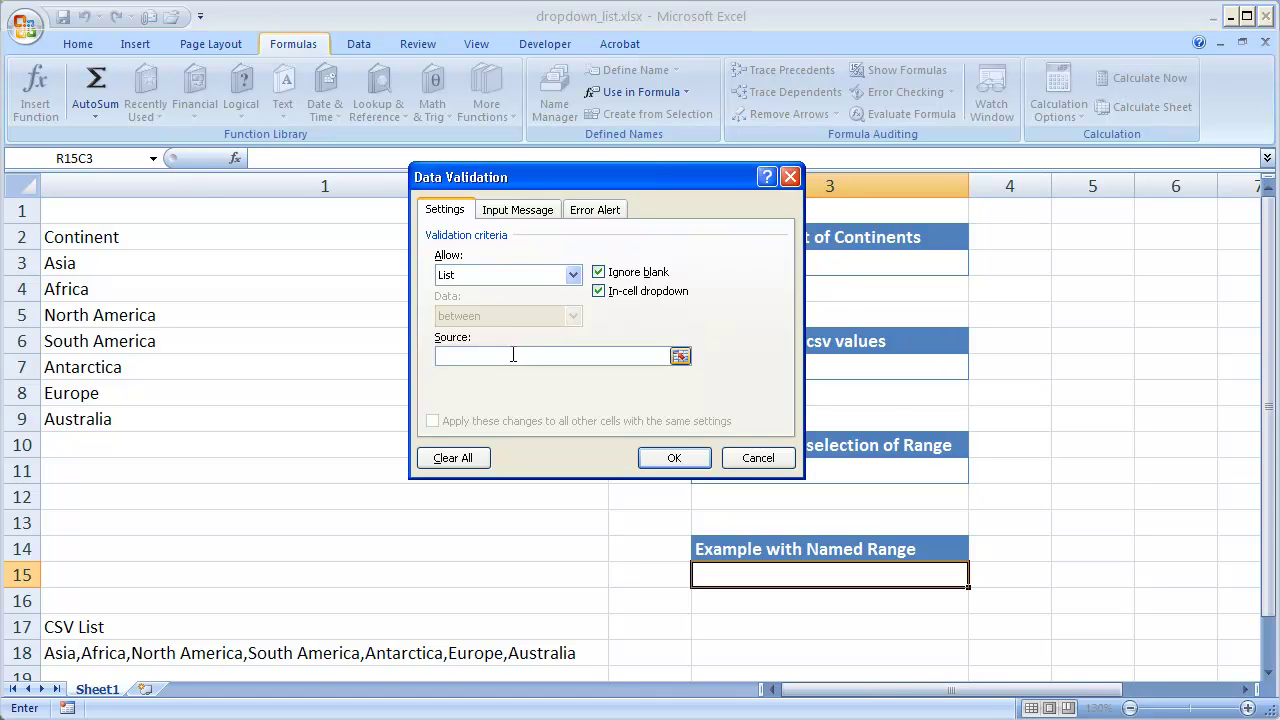
# Step: Insert =Continent as the source via F3, confirm, and check the dropdown's continents
pyautogui.press('F3')
pyautogui.moveTo(471, 249); pyautogui.dragTo(802, 247)
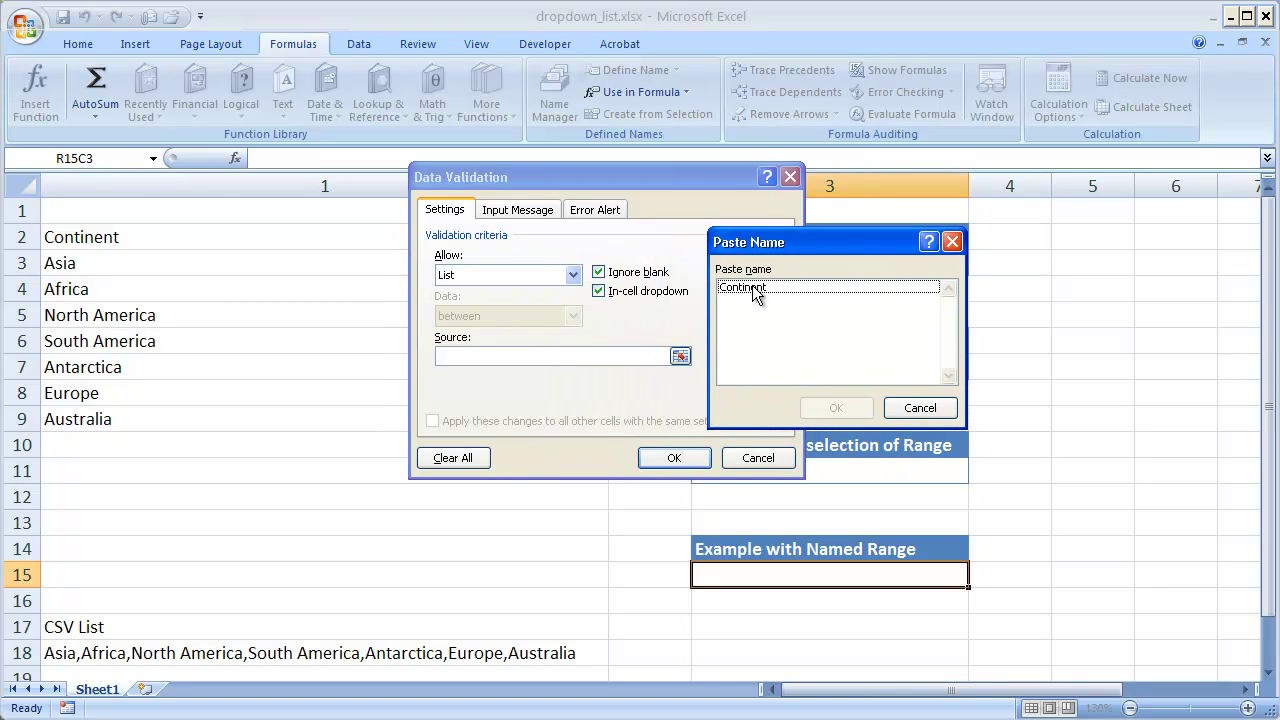
pyautogui.doubleClick(752, 288)
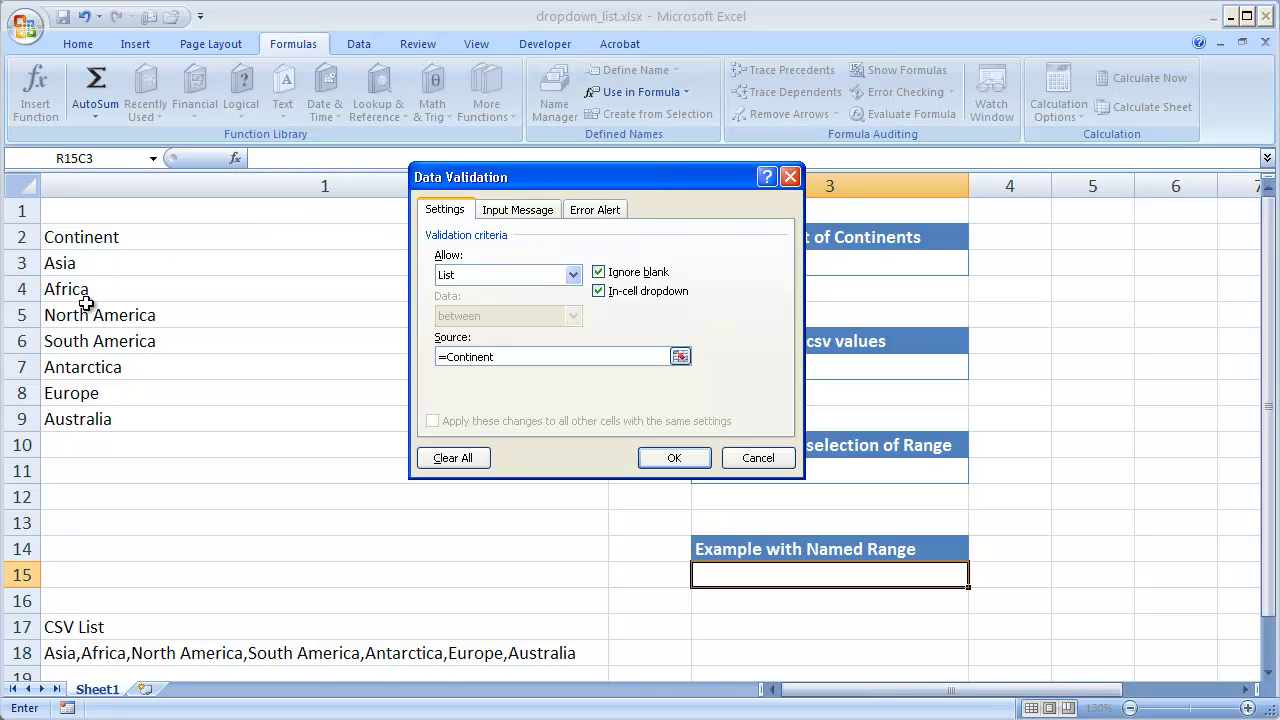
pyautogui.click(674, 464)
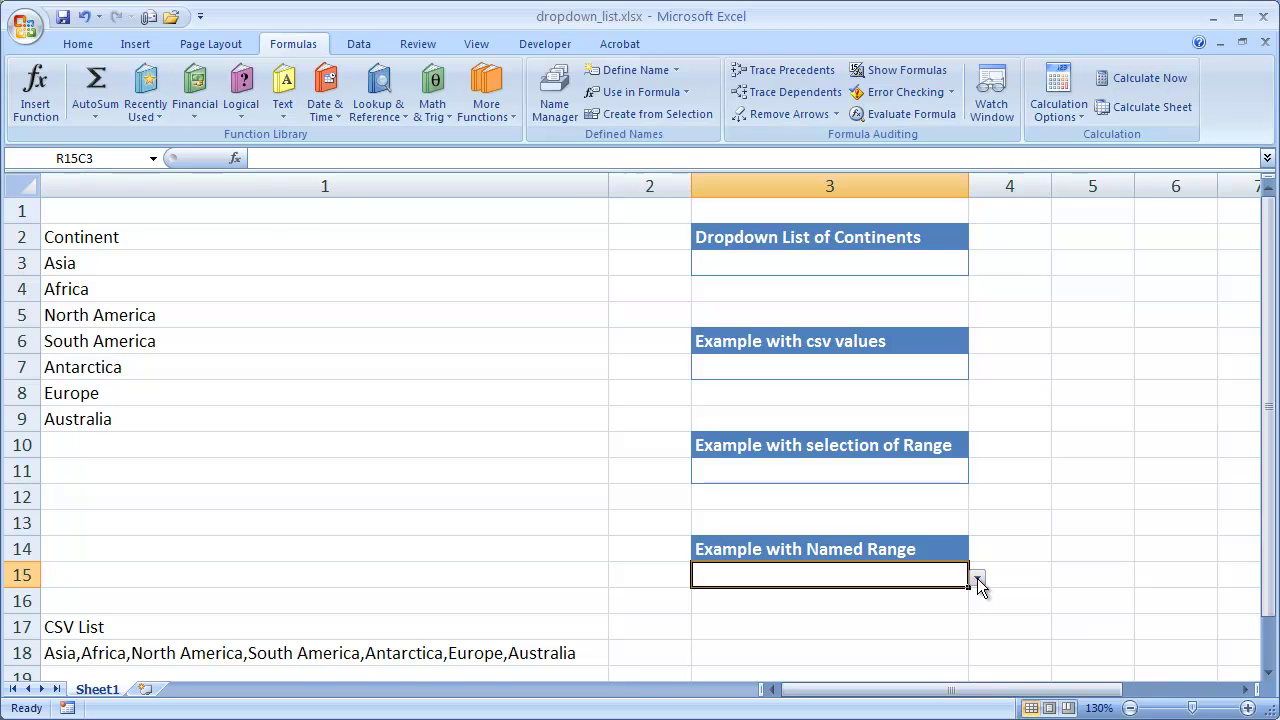
pyautogui.click(977, 579)
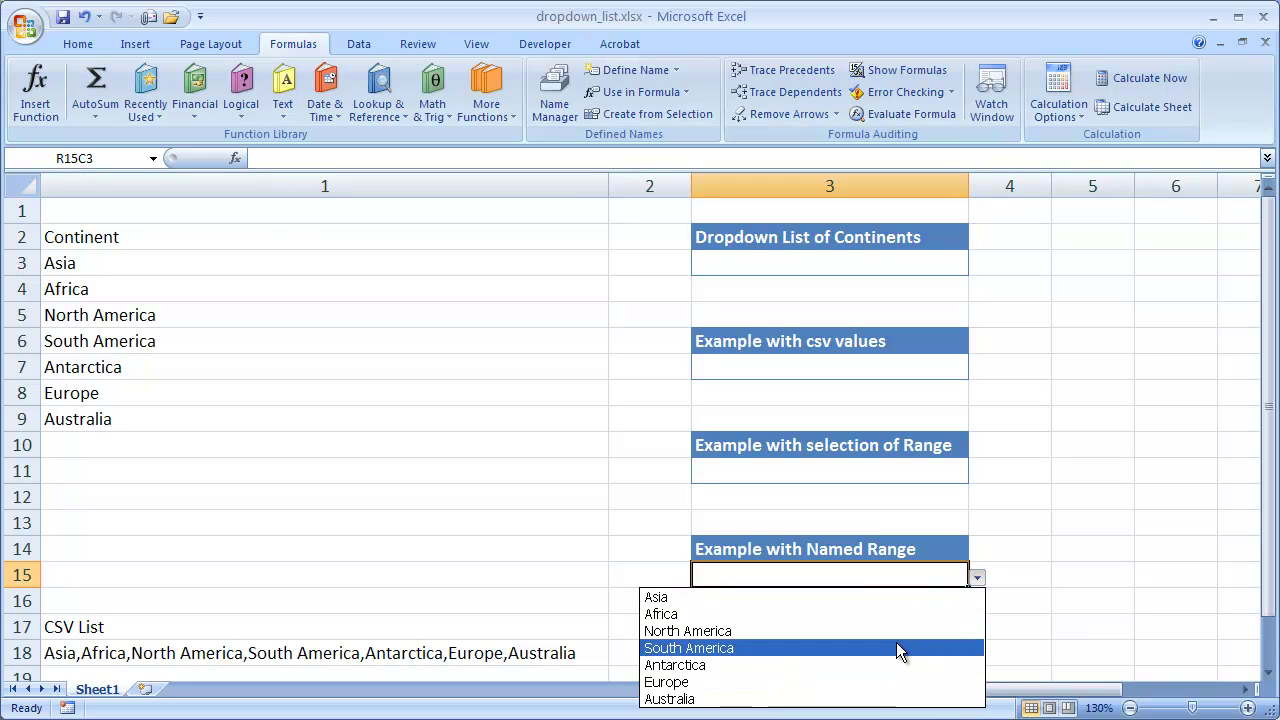
pyautogui.click(887, 578)
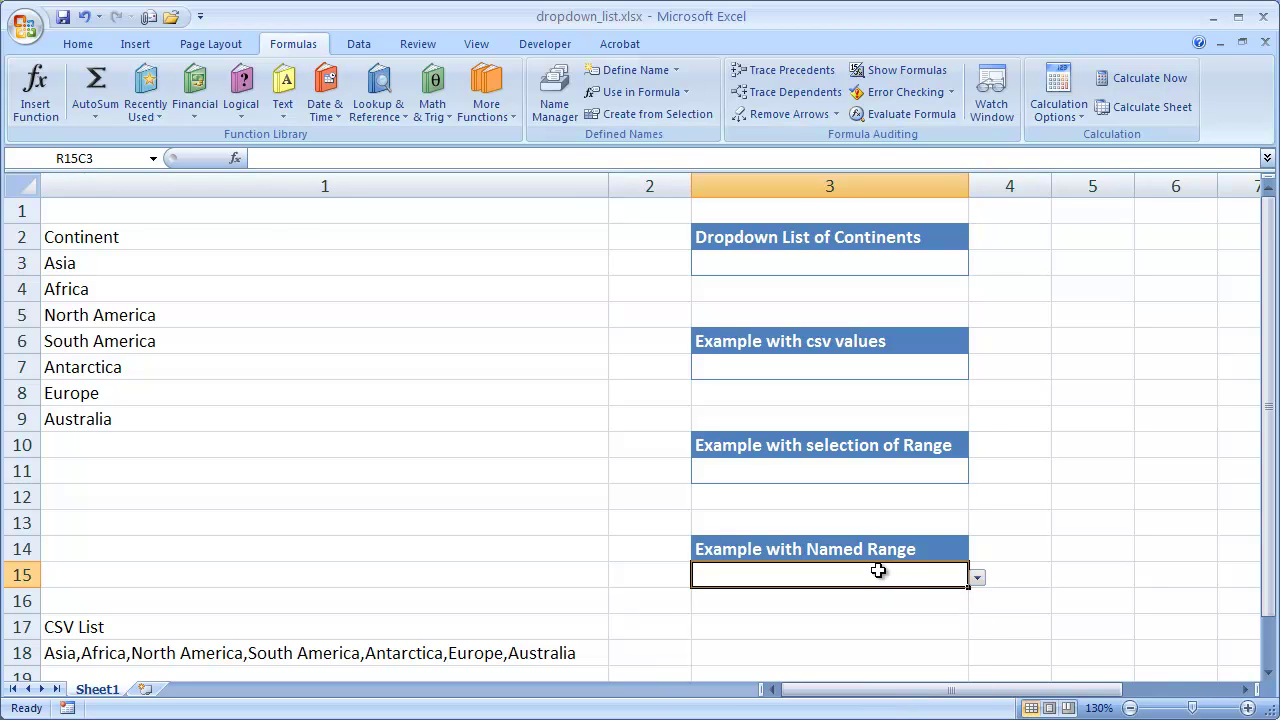
# Step: Select the seven continent names in A3:A9 and sort them A to Z
pyautogui.click(881, 476)
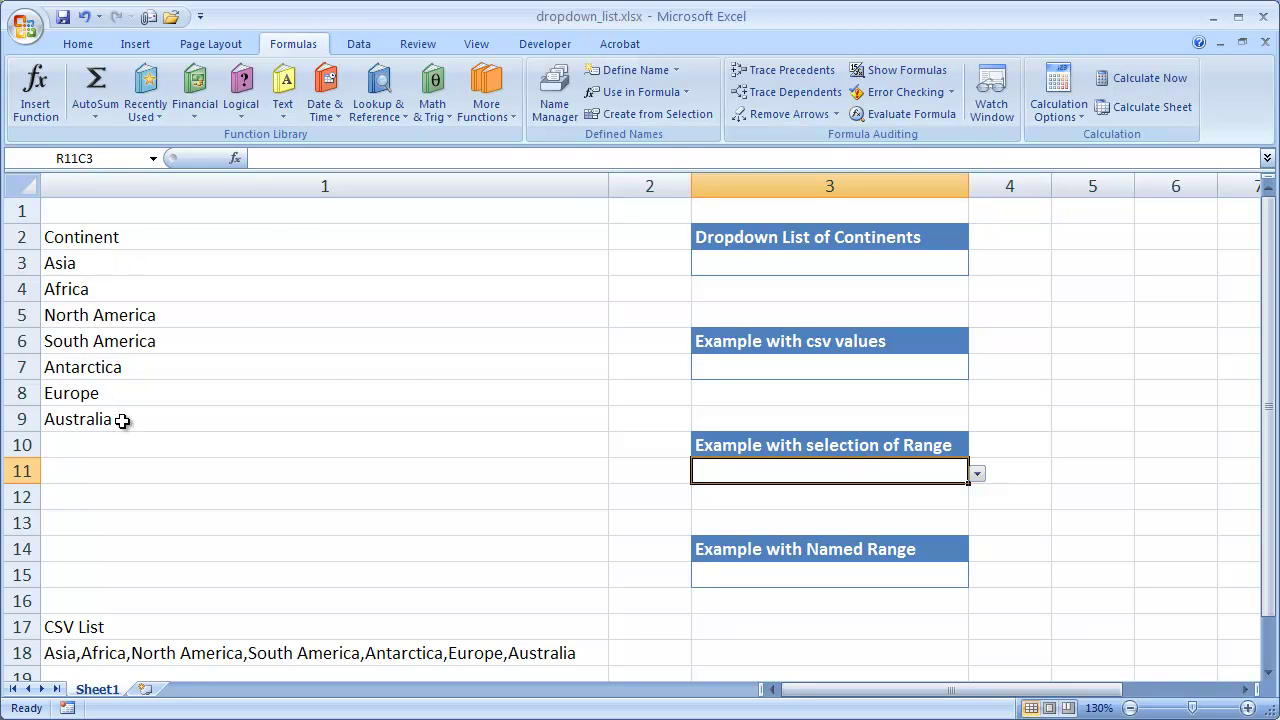
pyautogui.moveTo(106, 263); pyautogui.dragTo(105, 411)
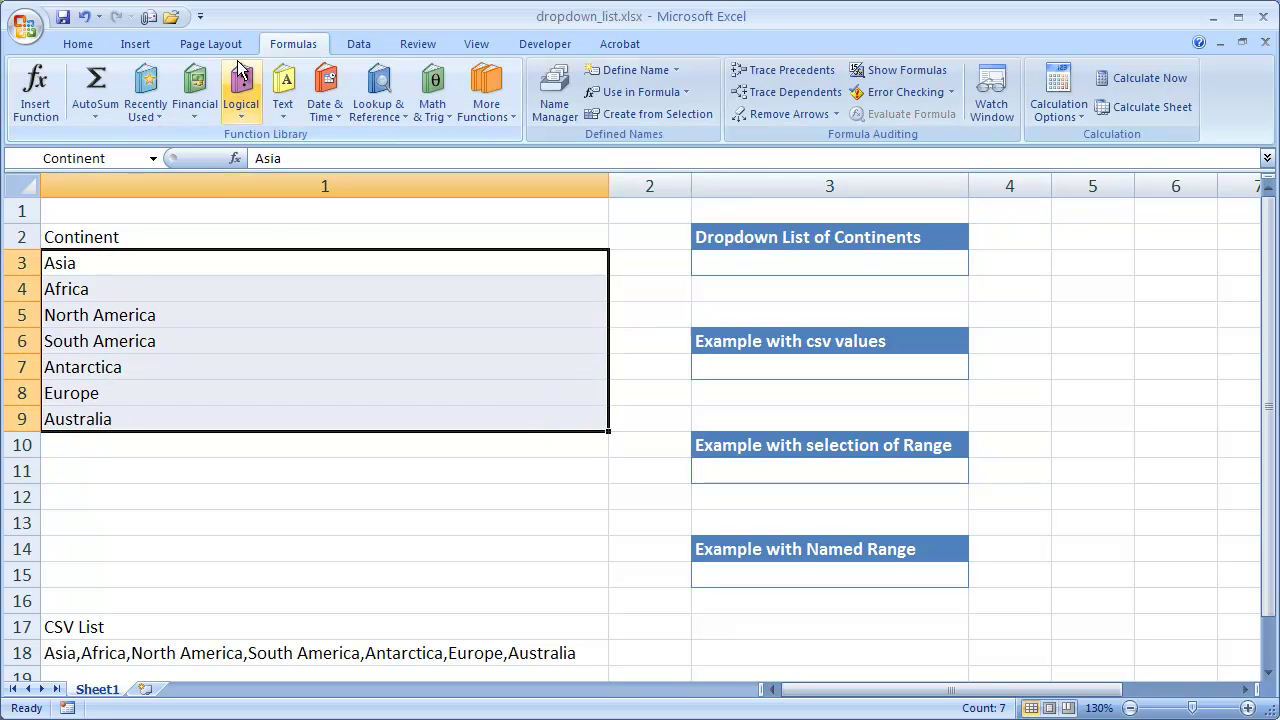
pyautogui.click(79, 44)
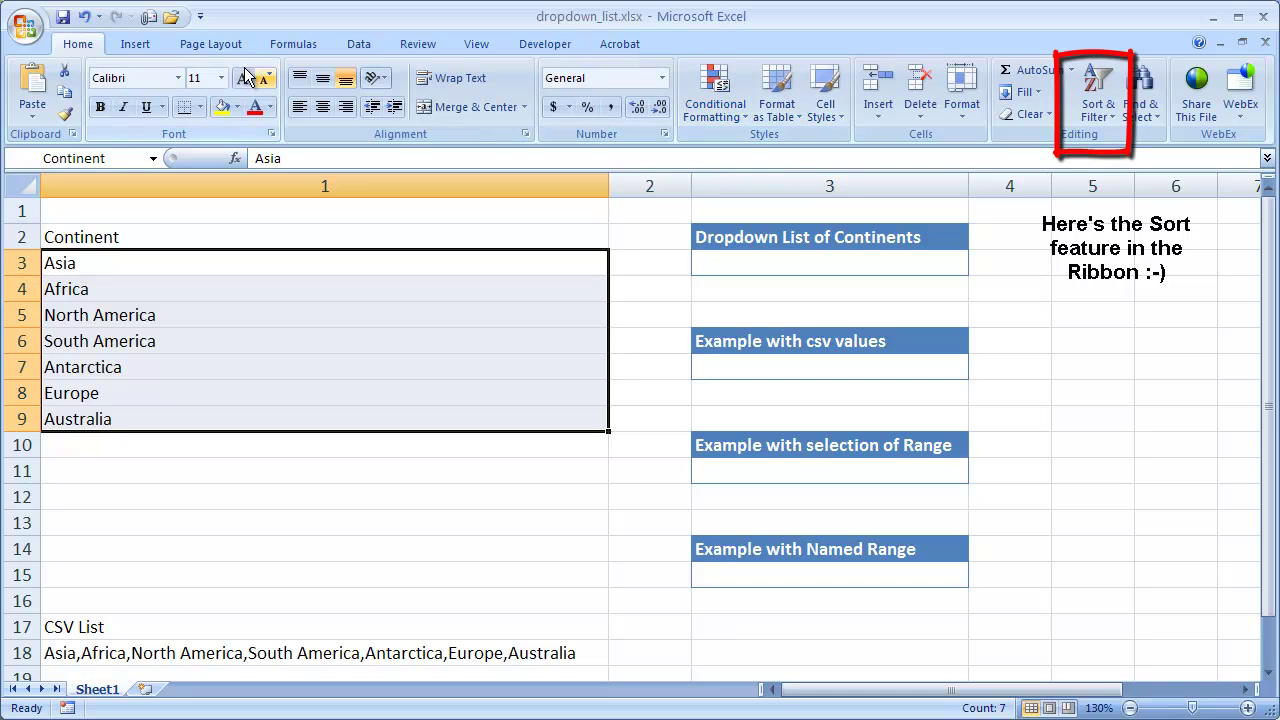
pyautogui.click(149, 48)
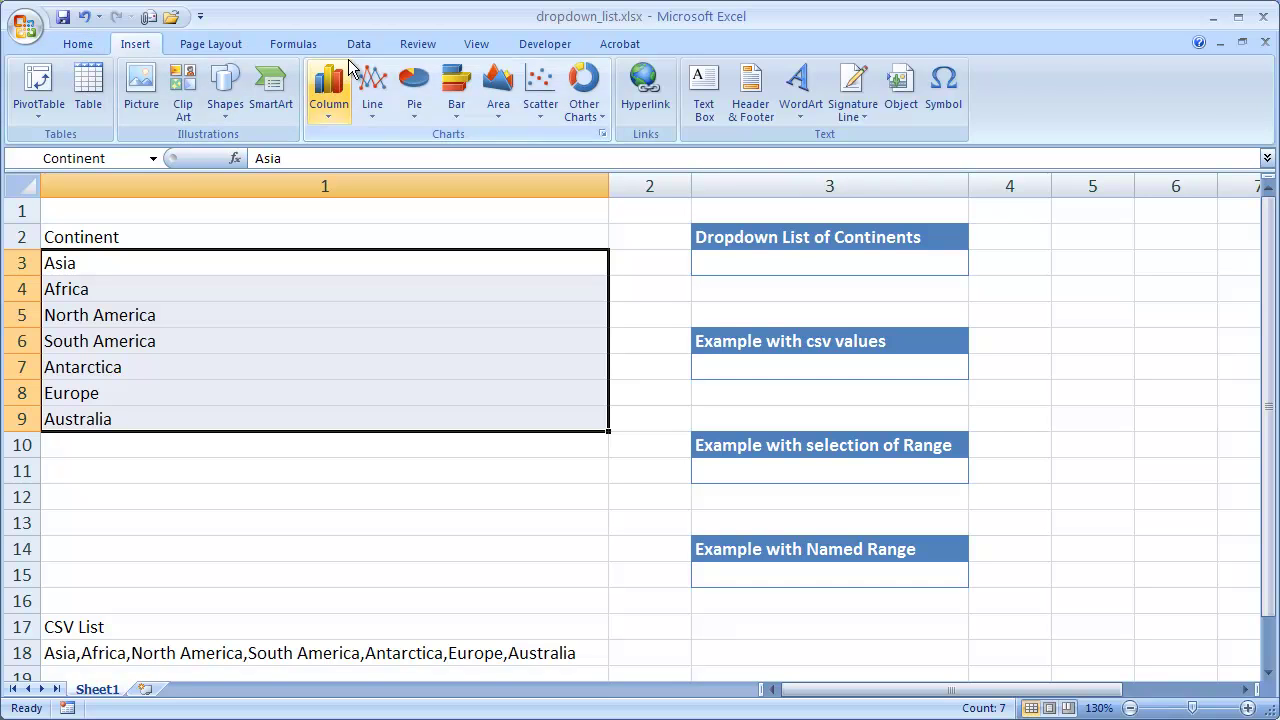
pyautogui.click(79, 44)
pyautogui.click(120, 262)
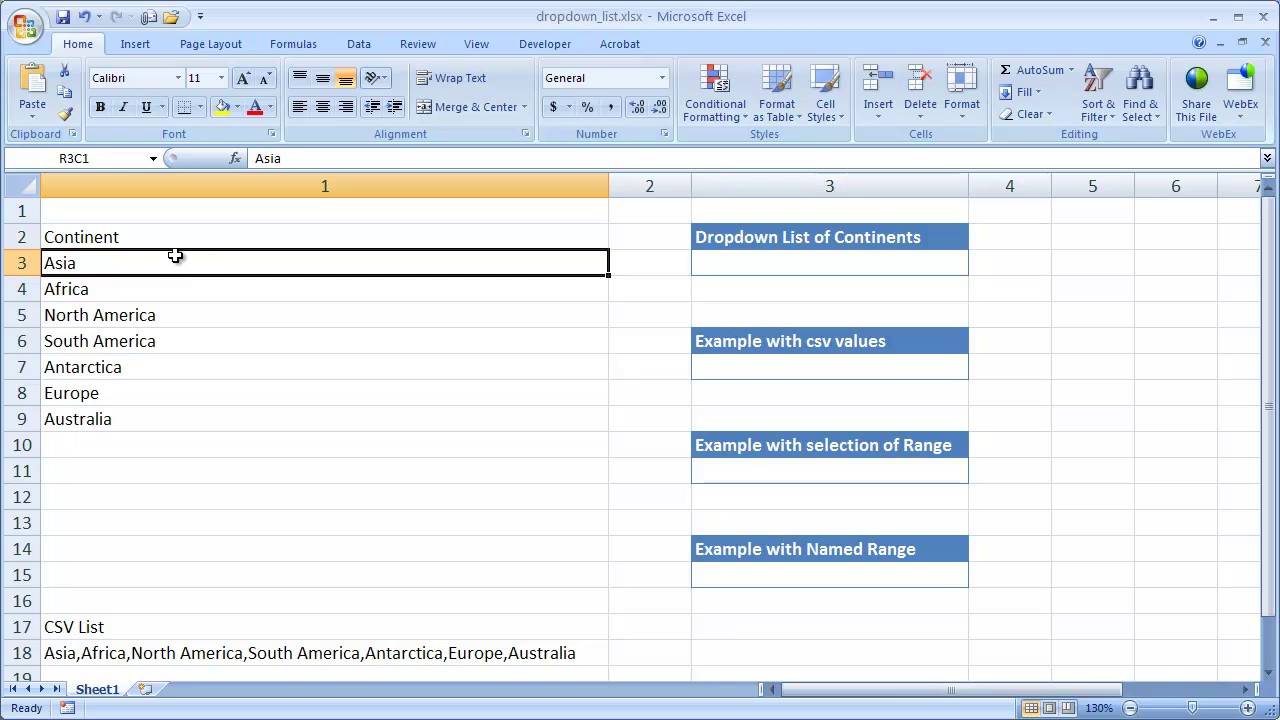
pyautogui.moveTo(163, 255); pyautogui.dragTo(153, 419)
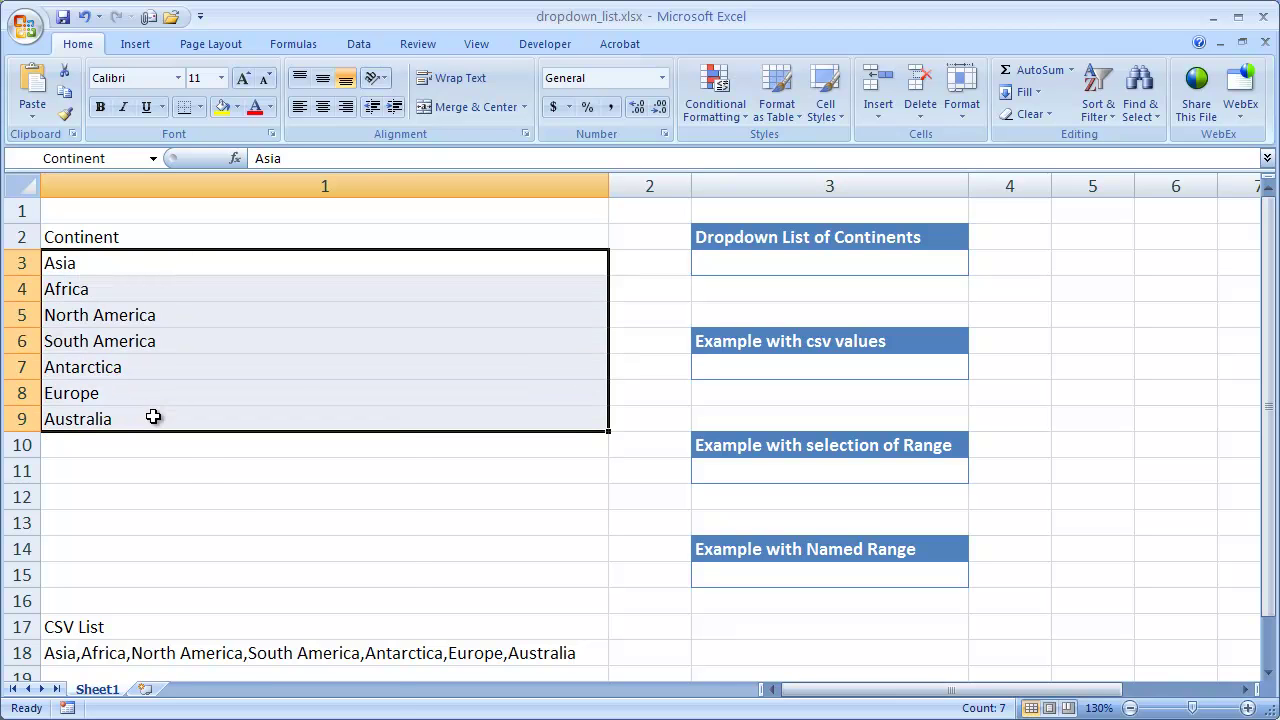
pyautogui.rightClick(155, 420)
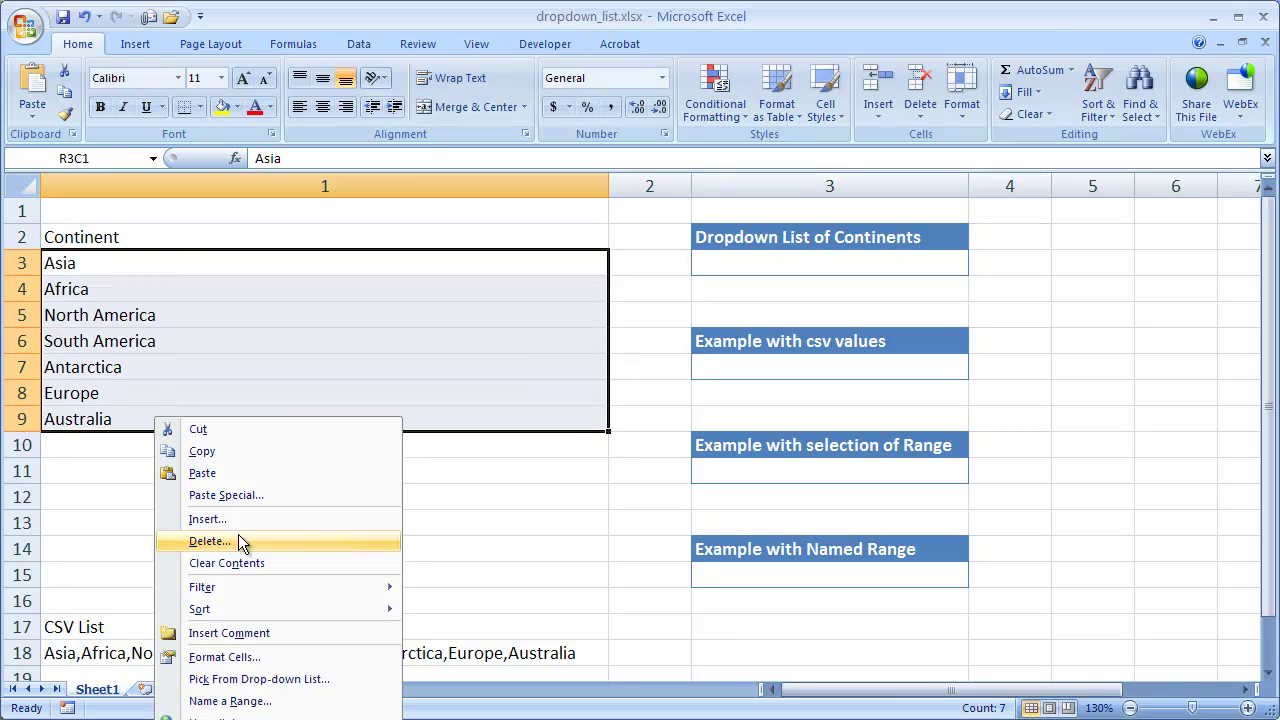
pyautogui.moveTo(328, 612)
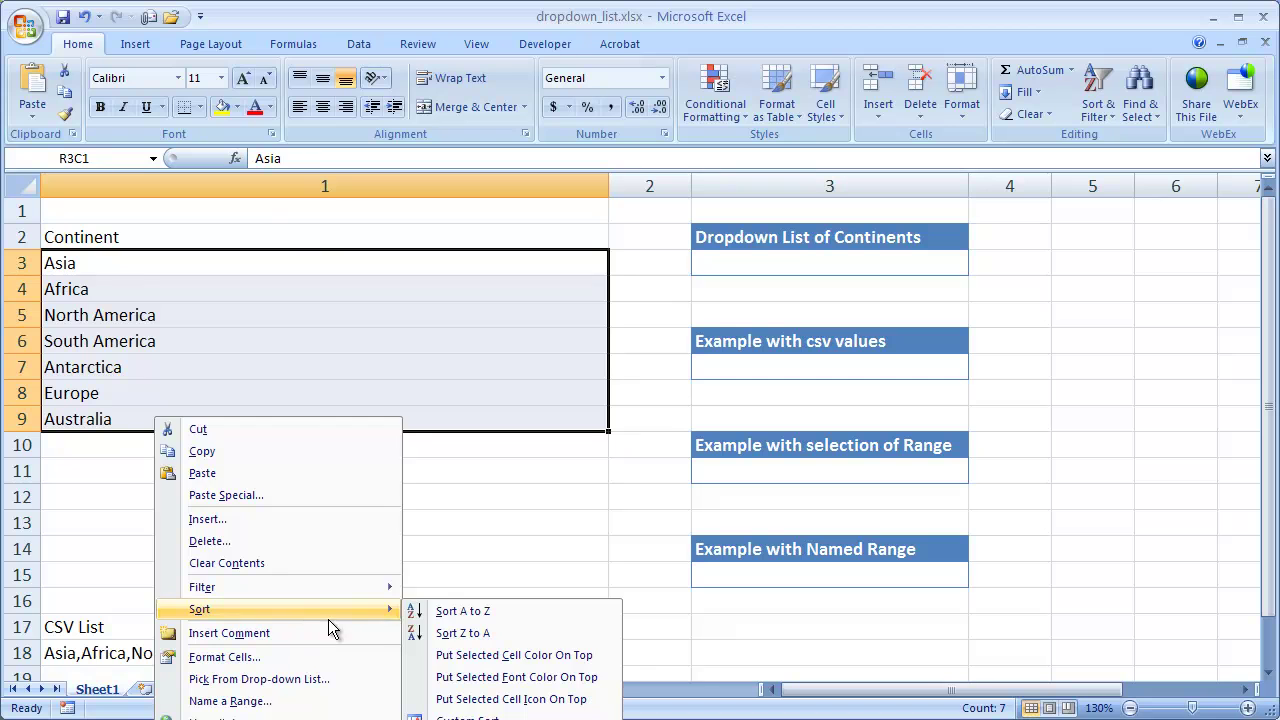
pyautogui.click(455, 612)
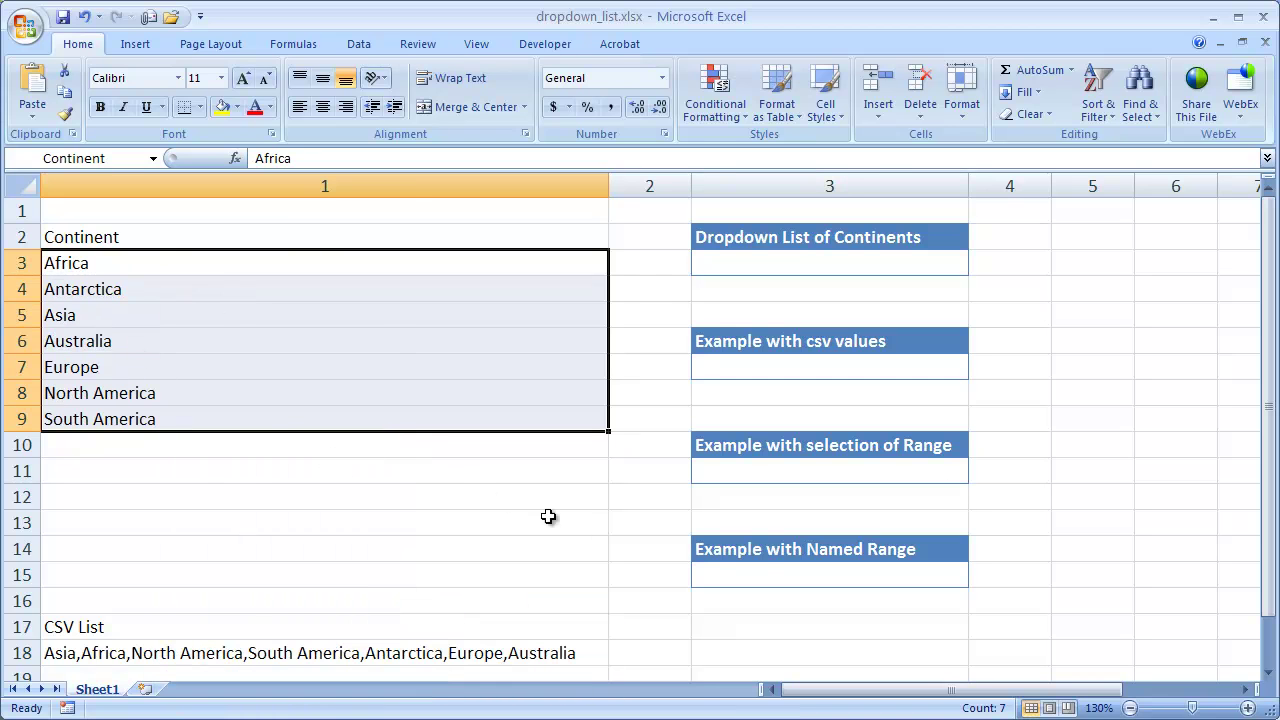
pyautogui.click(780, 576)
pyautogui.click(977, 578)
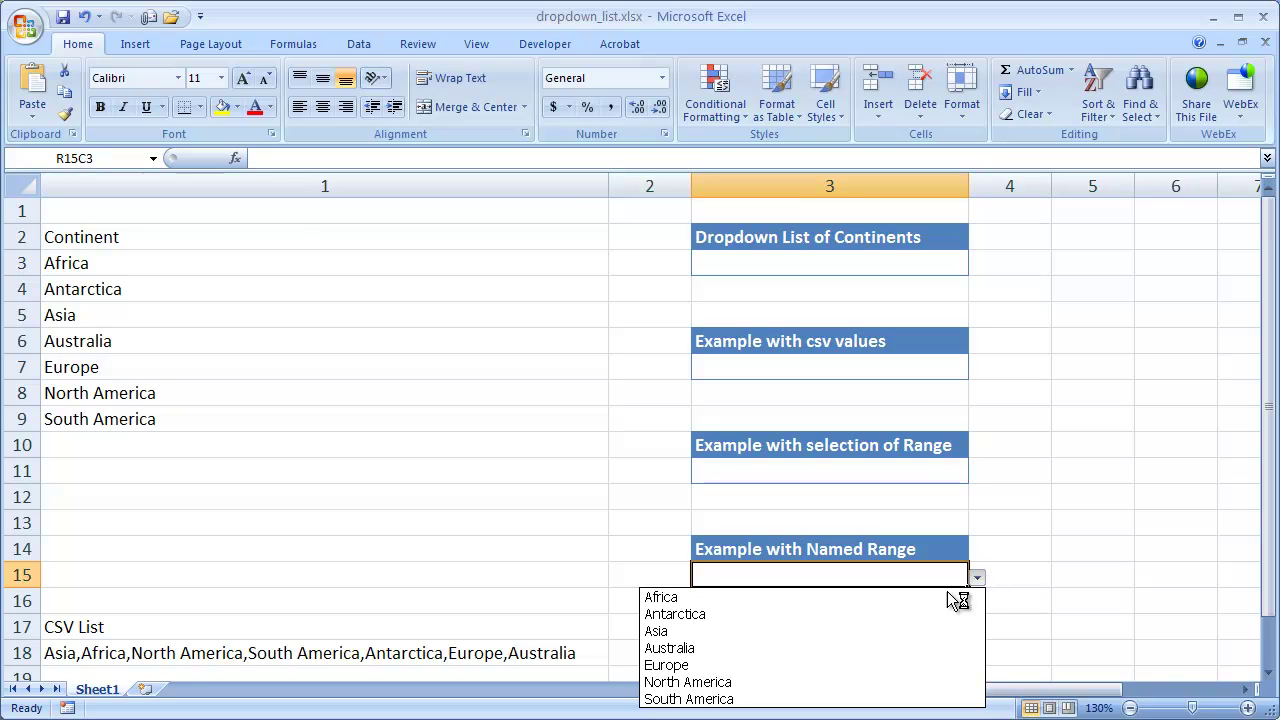
pyautogui.click(958, 470)
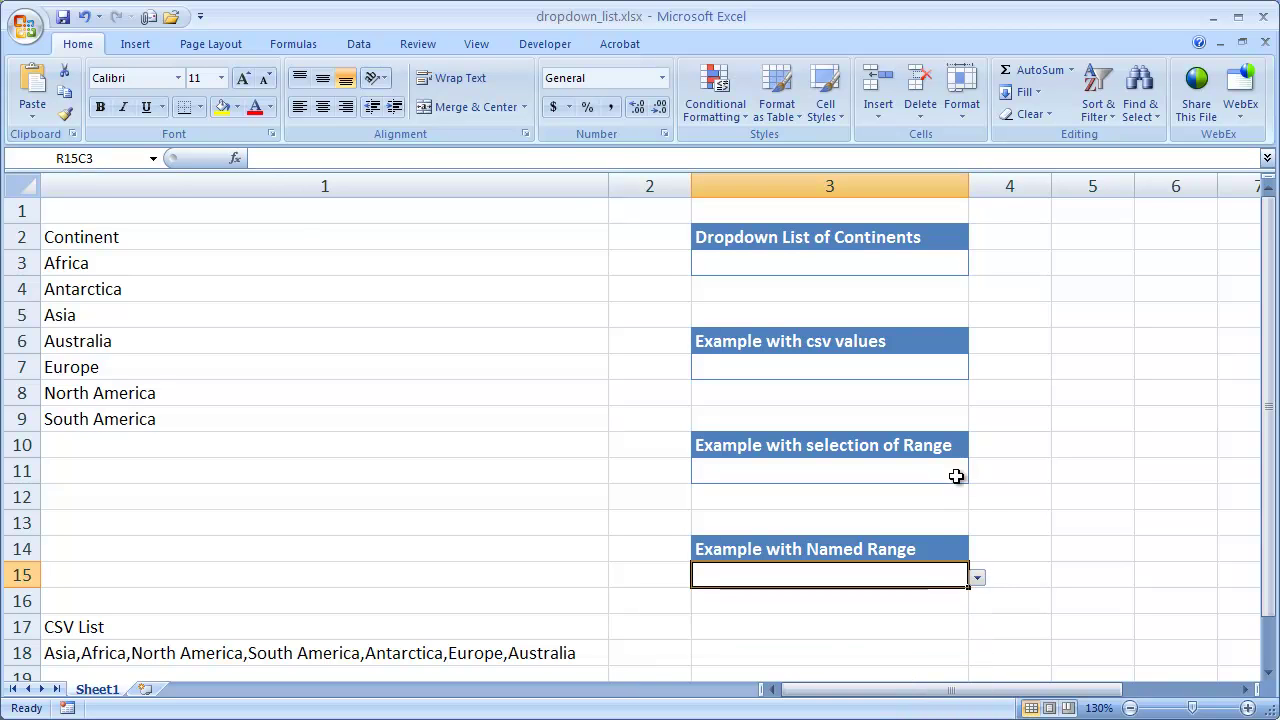
pyautogui.click(958, 472)
pyautogui.click(977, 474)
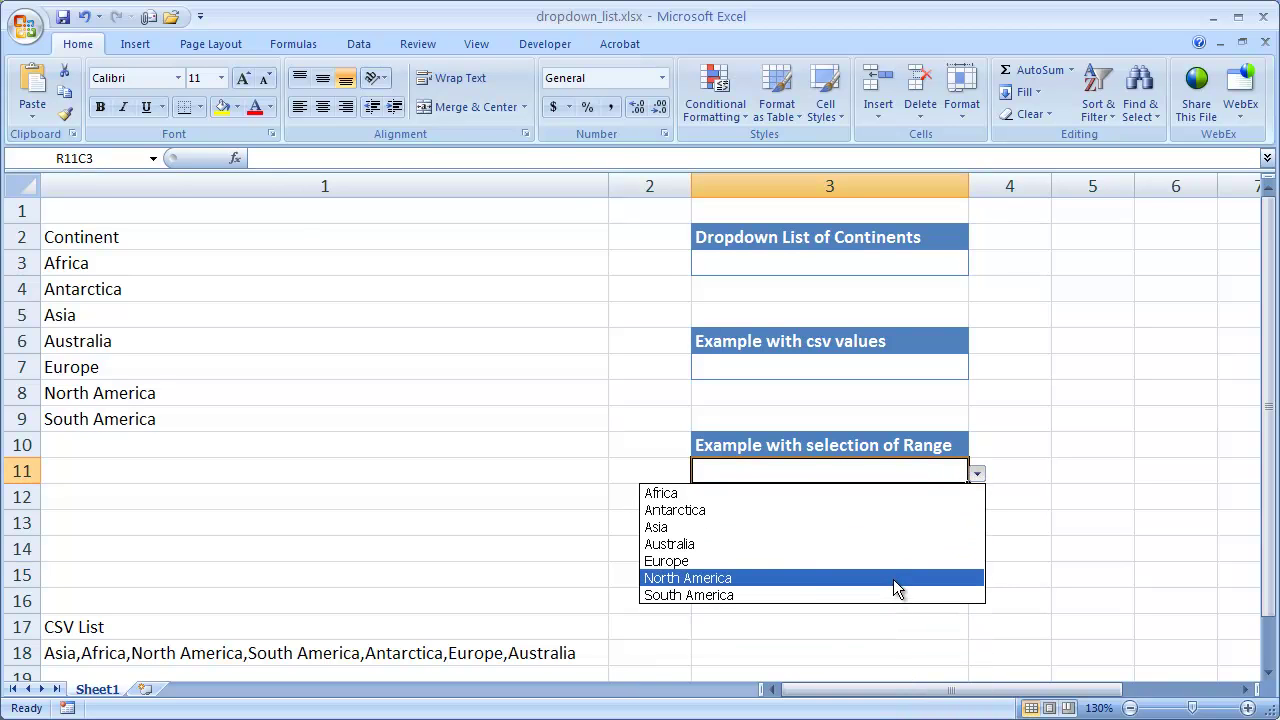
pyautogui.click(1002, 514)
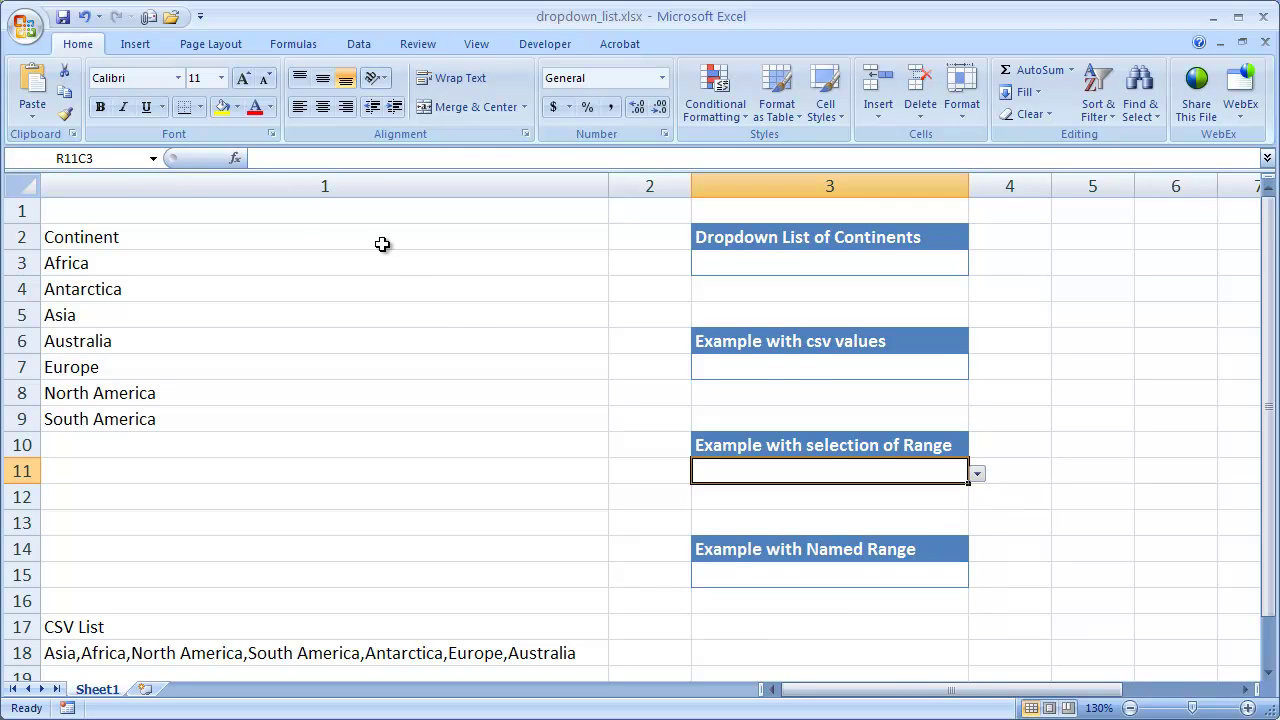
pyautogui.click(804, 369)
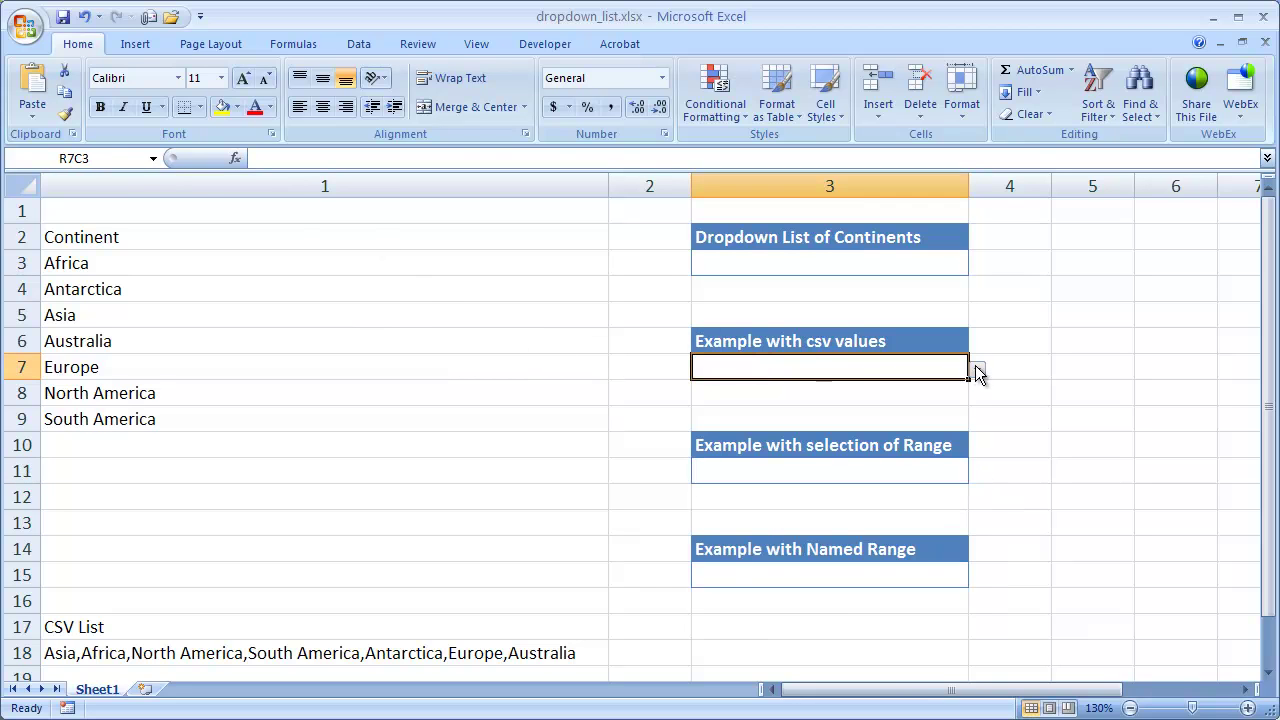
pyautogui.click(977, 369)
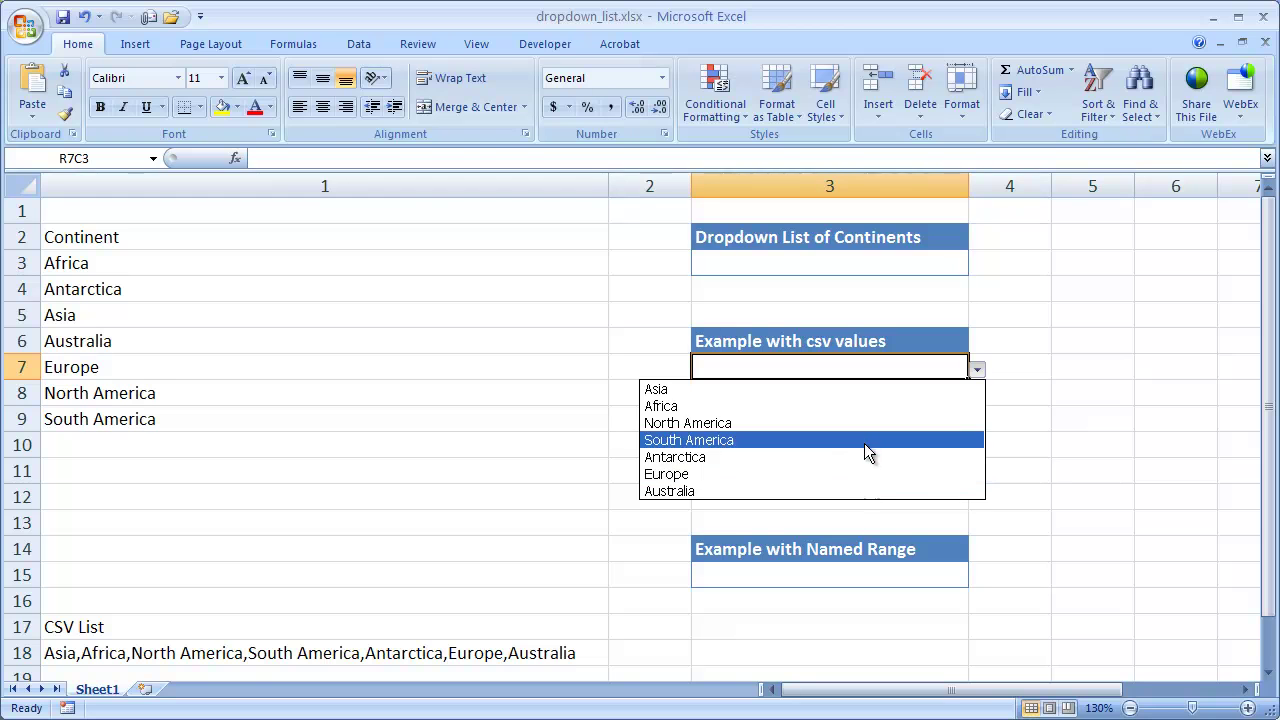
pyautogui.click(1030, 392)
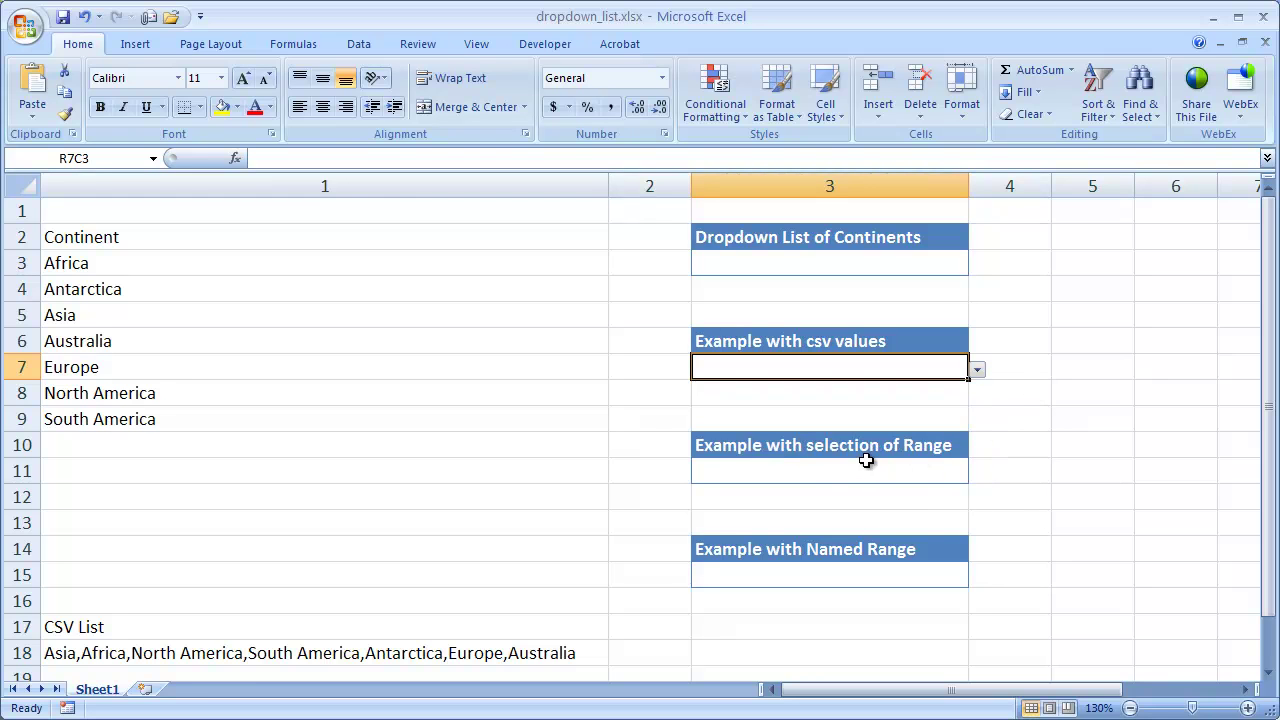